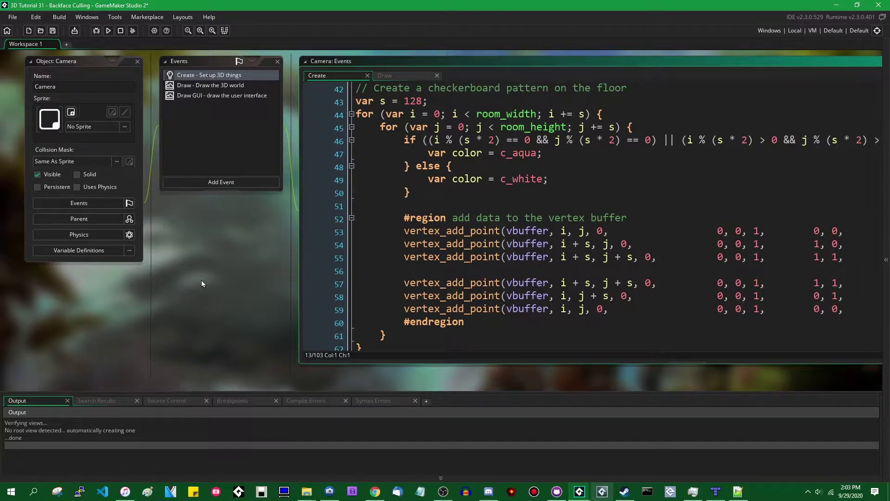
- Close the running game and wrap the checkerboard floor loops in a /* */ comment
left_click(513, 204)
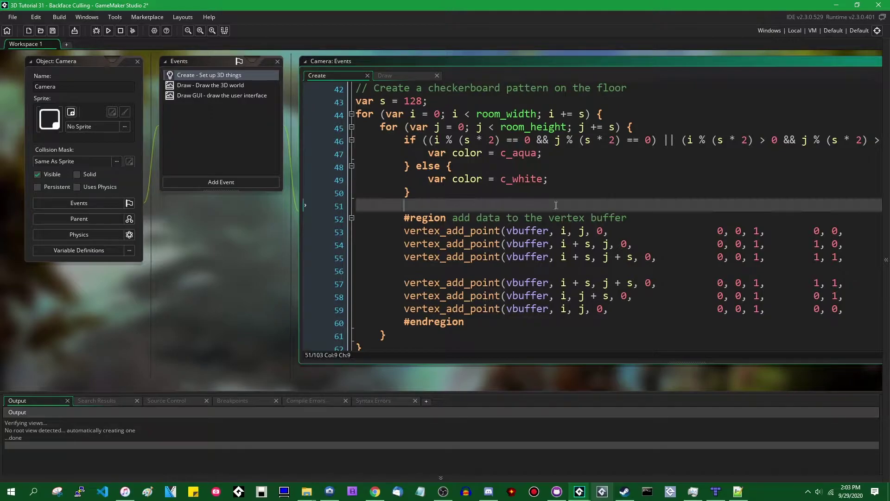
scroll(529, 201, "up", 10)
scroll(576, 196, "up", 1)
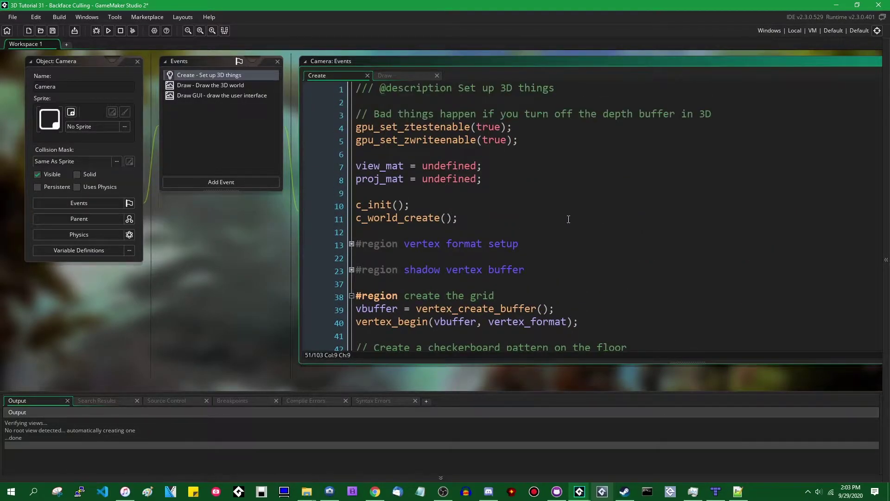
scroll(568, 219, "down", 3)
scroll(571, 221, "down", 7)
scroll(573, 222, "down", 4)
scroll(575, 223, "down", 2)
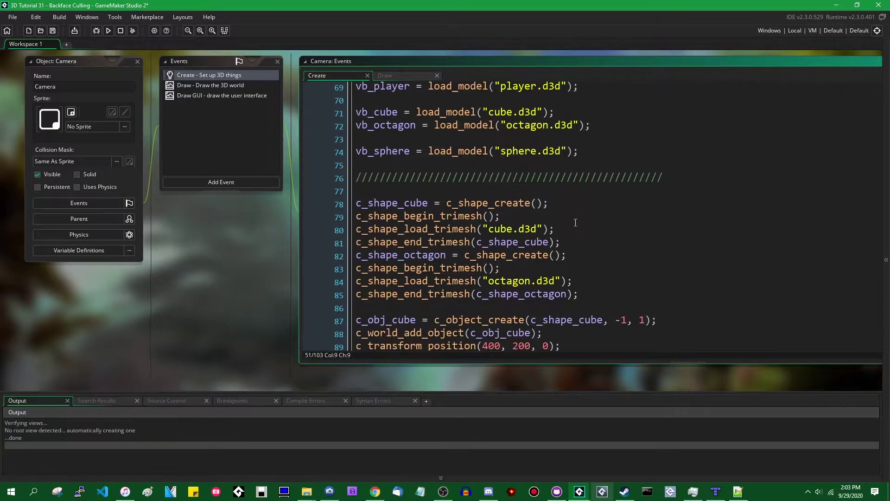
scroll(576, 222, "down", 3)
scroll(575, 223, "down", 2)
scroll(556, 240, "up", 2)
scroll(533, 262, "up", 3)
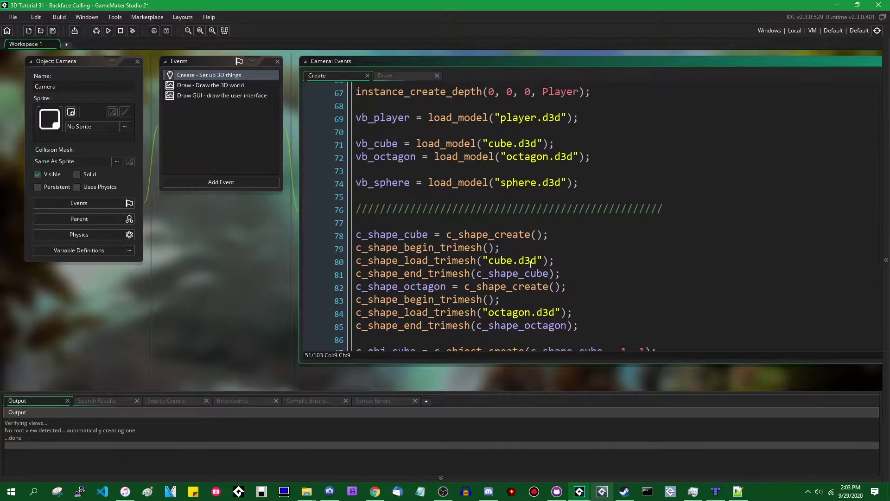
scroll(533, 262, "up", 3)
scroll(531, 274, "down", 7)
scroll(528, 291, "down", 2)
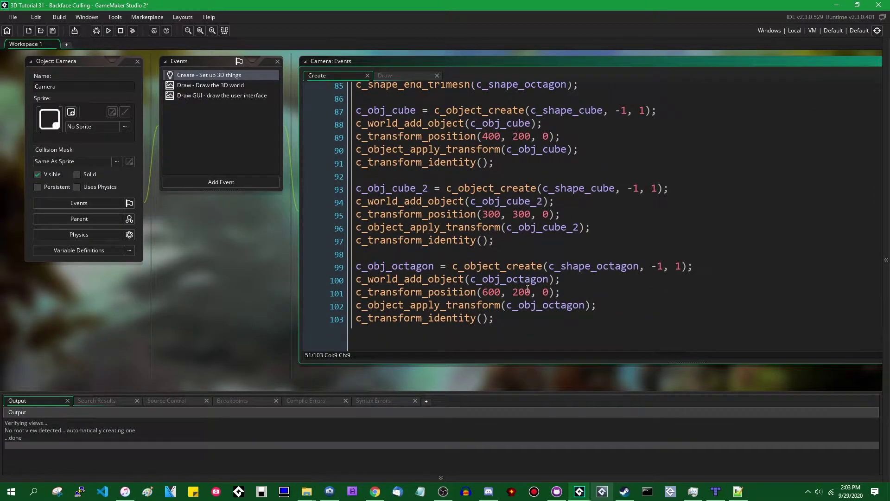
left_click(529, 330)
scroll(556, 304, "up", 2)
scroll(583, 278, "up", 3)
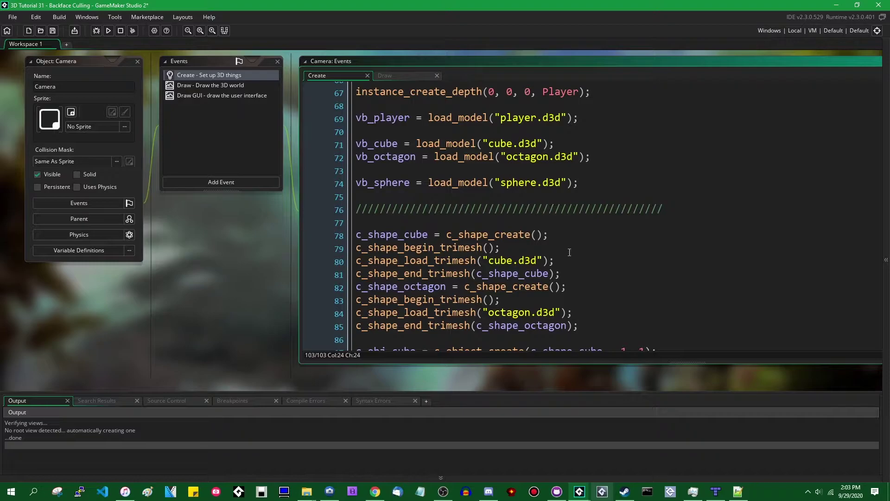
scroll(569, 252, "down", 4)
scroll(568, 255, "down", 2)
scroll(567, 257, "up", 3)
scroll(565, 262, "up", 3)
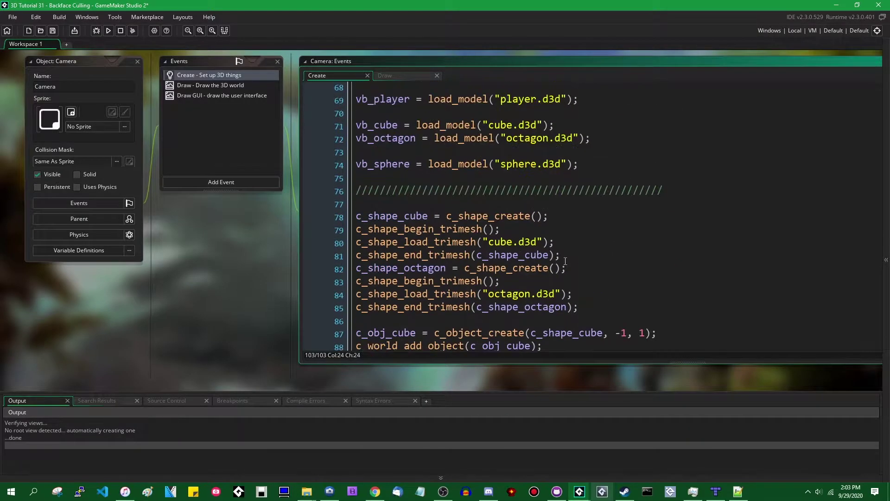
scroll(566, 261, "down", 1)
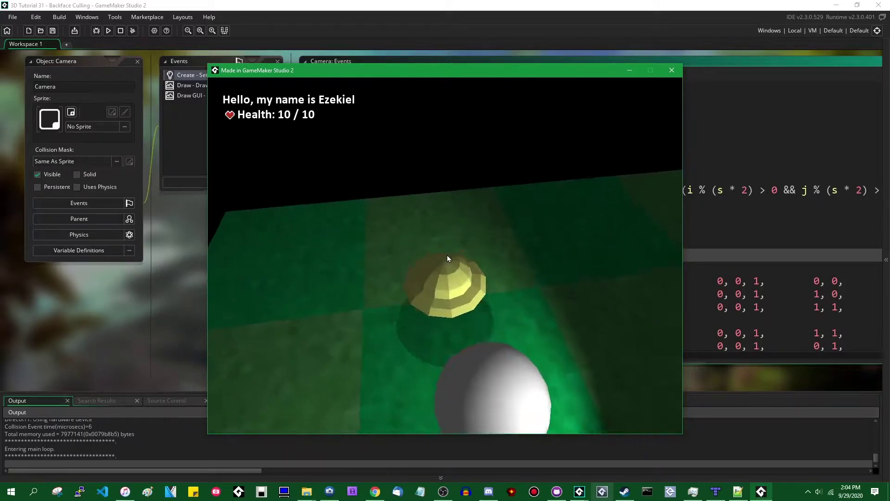
key("Escape")
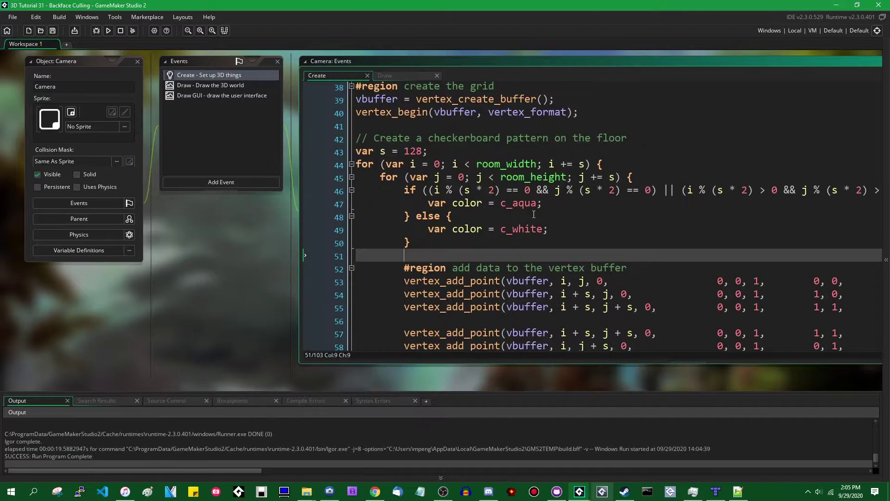
scroll(489, 178, "down", 3)
scroll(481, 180, "up", 3)
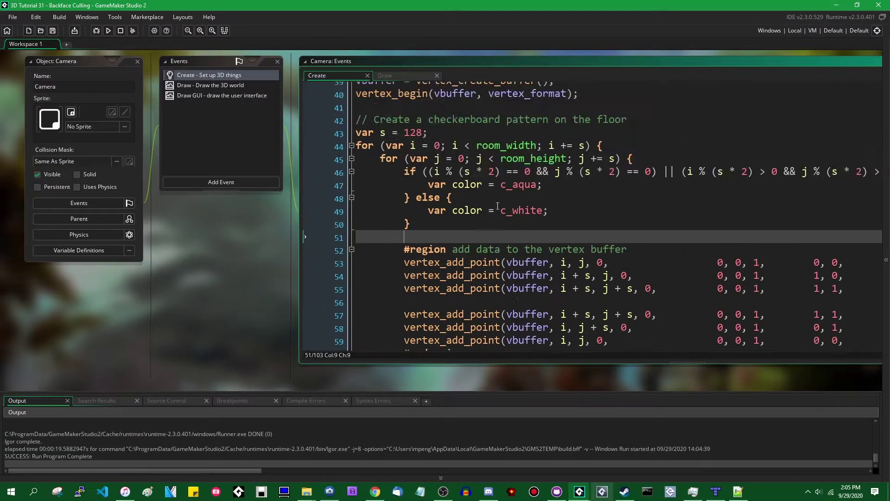
scroll(459, 181, "up", 2)
scroll(435, 183, "down", 1)
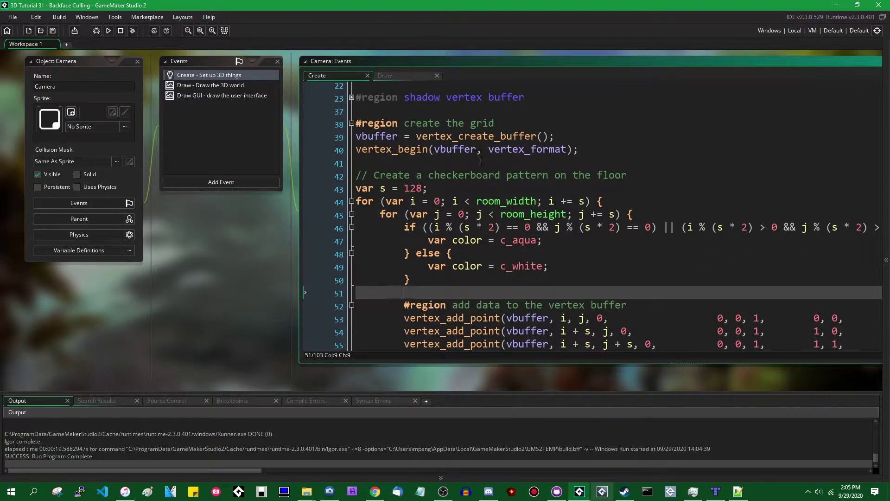
left_click(626, 163)
left_click(544, 187)
key("Return")
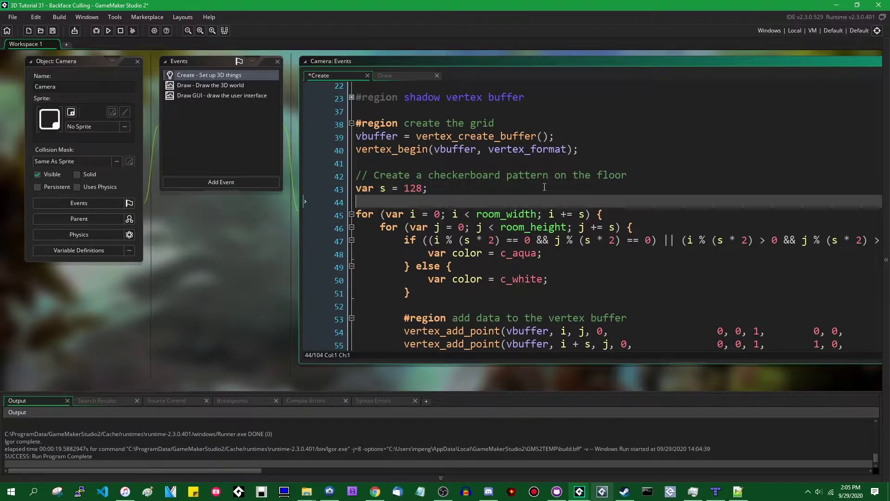
type("/*")
scroll(549, 176, "down", 10)
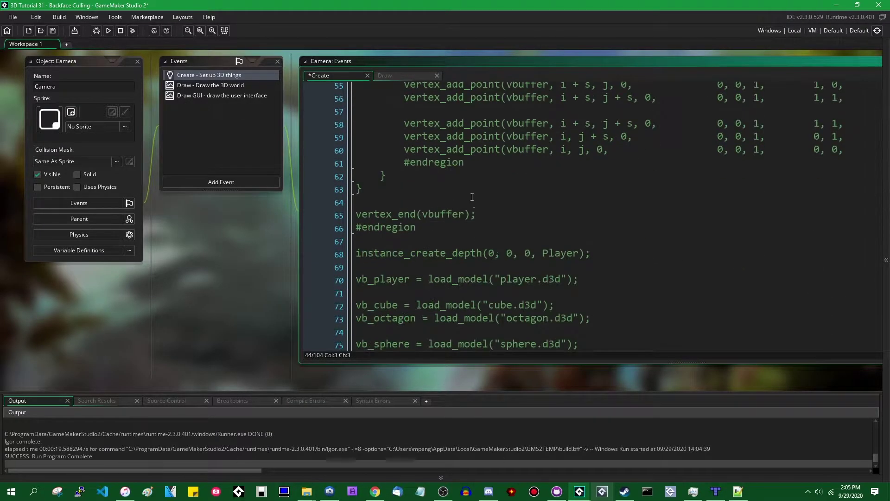
left_click(518, 186)
key("Return")
type("*/")
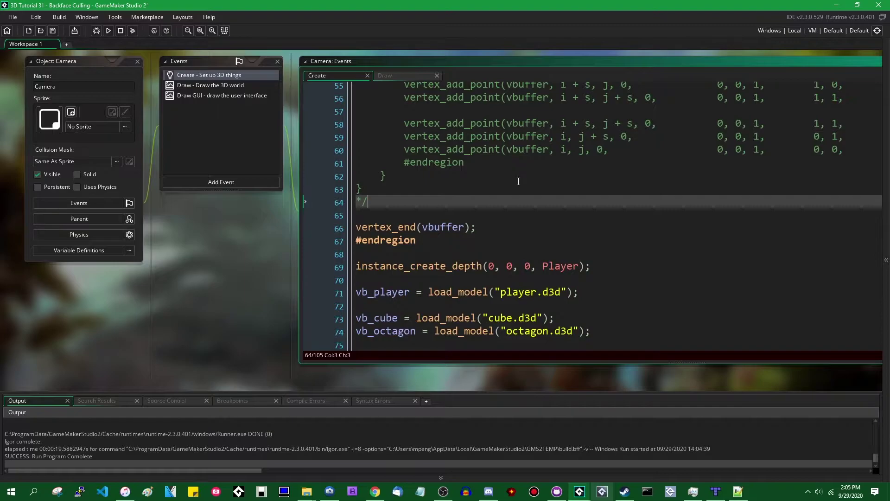
scroll(717, 241, "up", 2)
- Copy the first triangle's three vertex_add_point lines below the comment and unindent them
left_click_drag(863, 190, 870, 139)
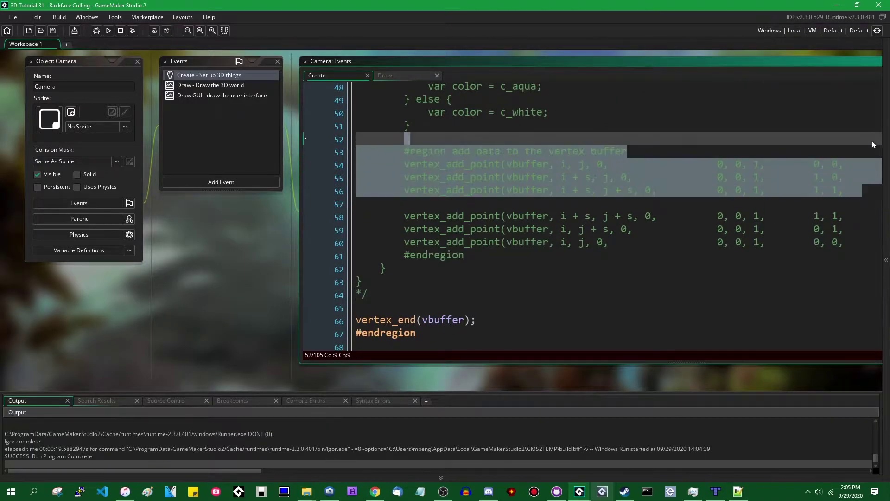
left_click(869, 139)
left_click_drag(863, 190, 869, 152)
key("ctrl+c")
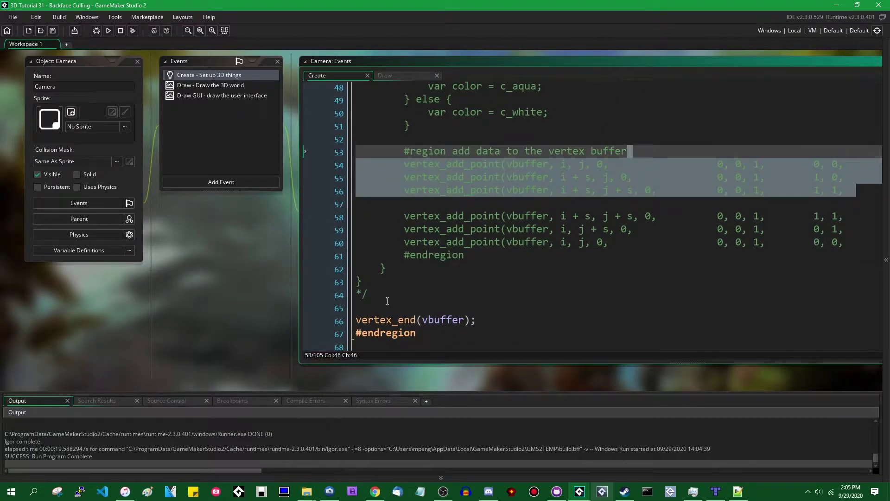
left_click(368, 294)
key("ctrl+v")
left_click_drag(831, 333, 442, 308)
key("shift+Tab")
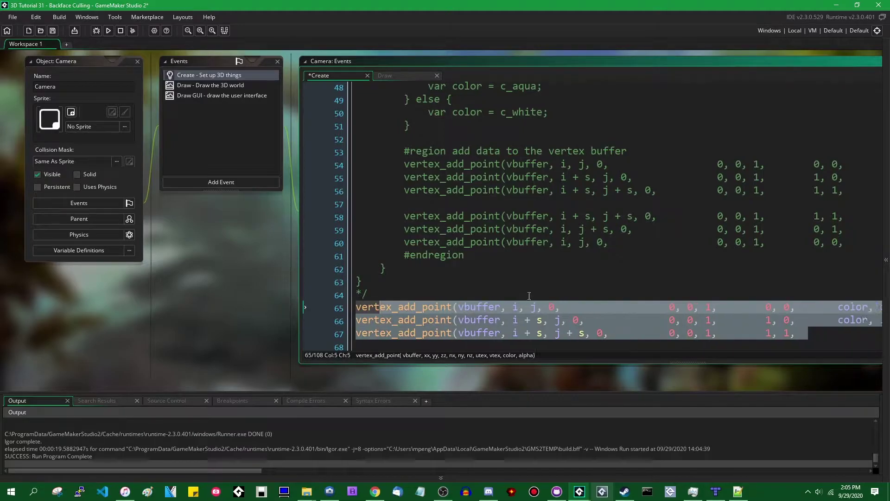
key("Home")
key("Return")
scroll(531, 296, "down", 2)
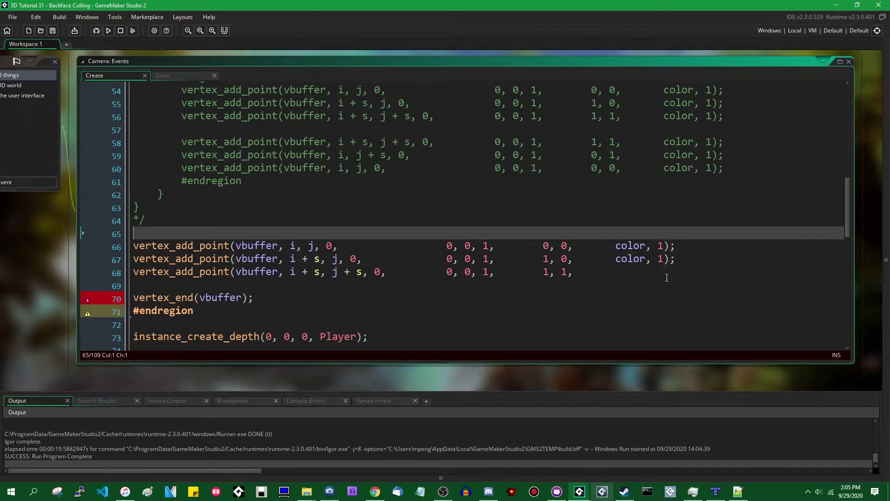
- Align the third vertex line and start replacing i with 0 in the vertex arguments
left_click(684, 271)
key("Tab")
key("Tab")
type("co")
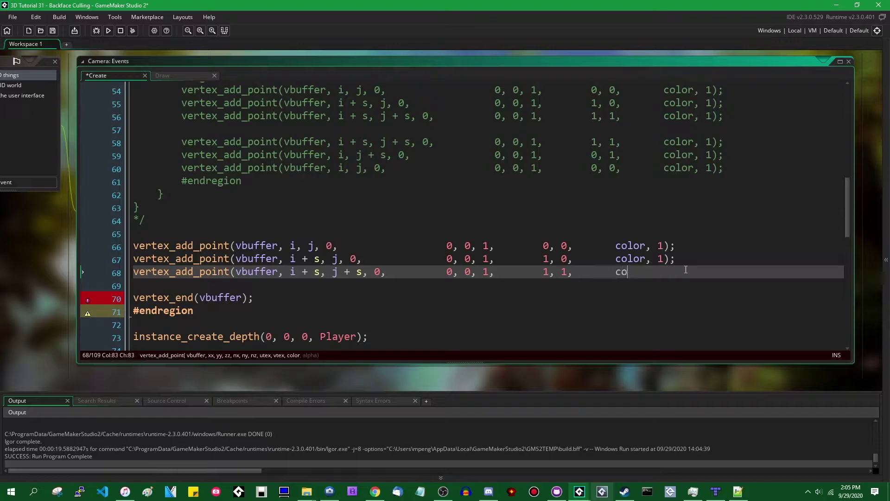
type("lor, 1);")
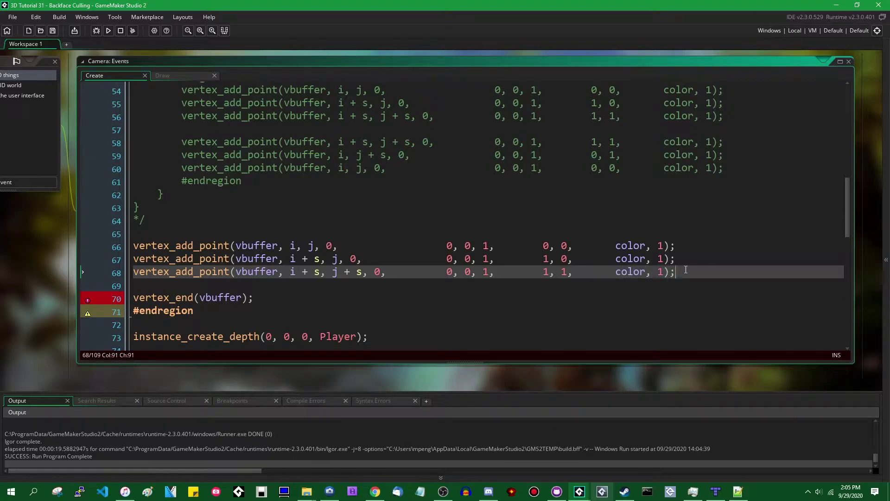
left_click(293, 272)
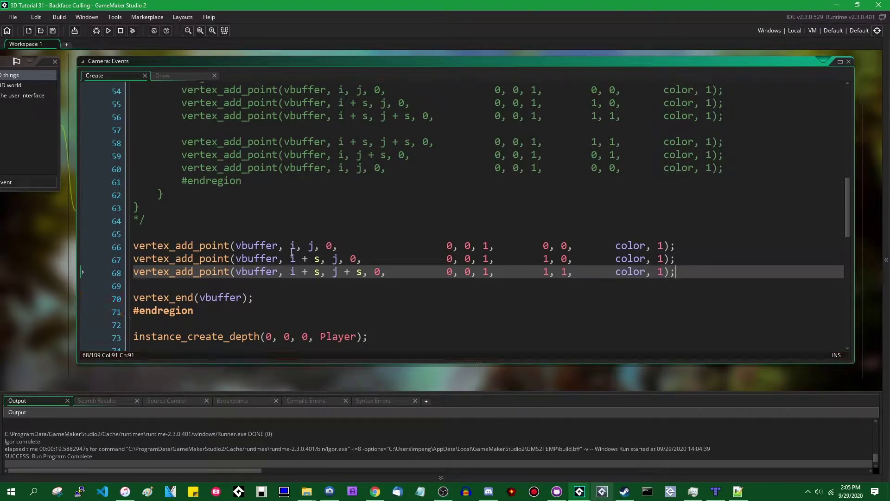
type("0")
key("Up")
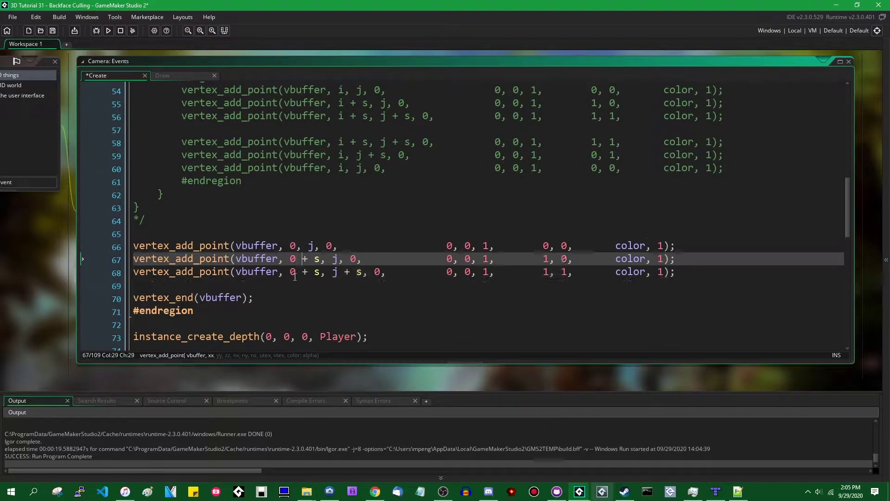
key("Up")
- Replace the remaining j arguments with 0 so the vertices read 0 + s, then run the game
key("Delete")
type("0")
key("Down")
key("Right")
key("Right")
key("Right")
key("Delete")
type("0")
key("Down")
key("Delete")
key("BackSpace")
type("0")
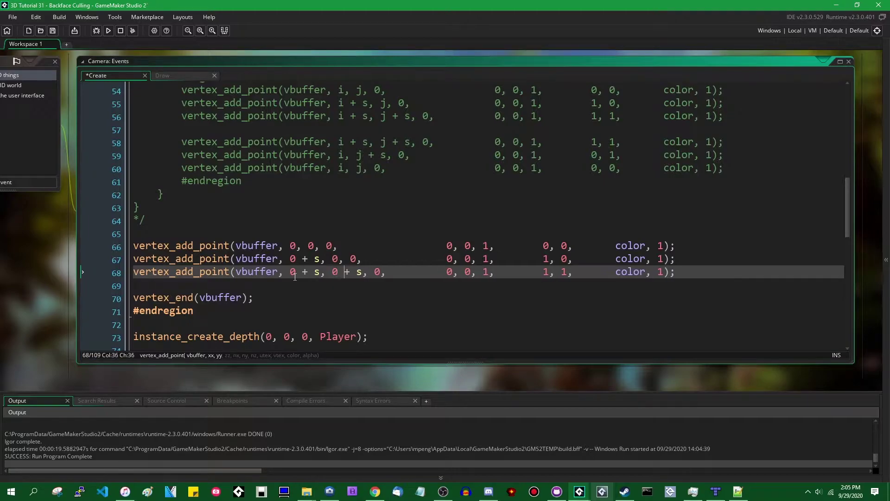
key("F5")
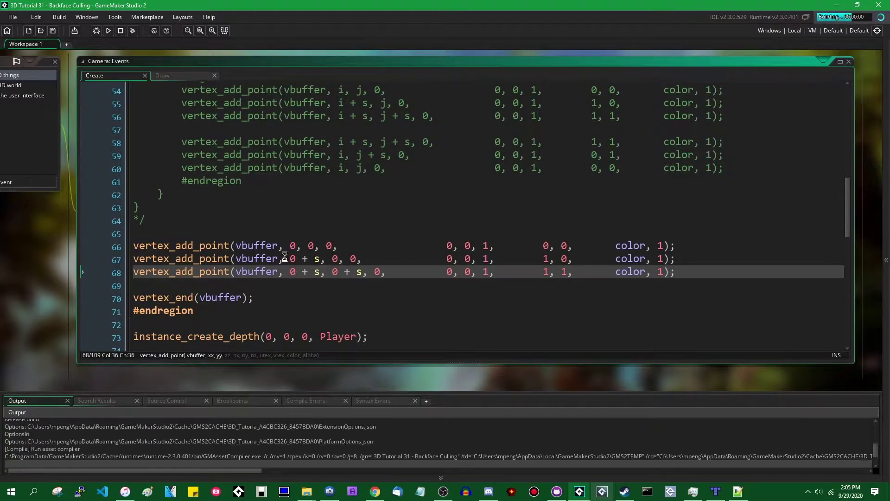
scroll(298, 267, "up", 5)
scroll(184, 229, "up", 9)
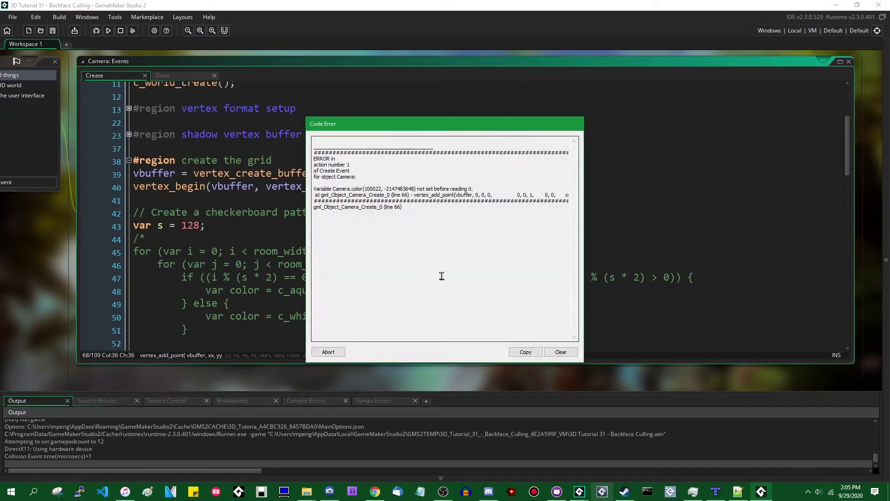
- Dismiss the code error, change color to c_aqua on all three vertex lines, and rerun
left_click(328, 352)
scroll(310, 194, "down", 12)
scroll(310, 194, "up", 2)
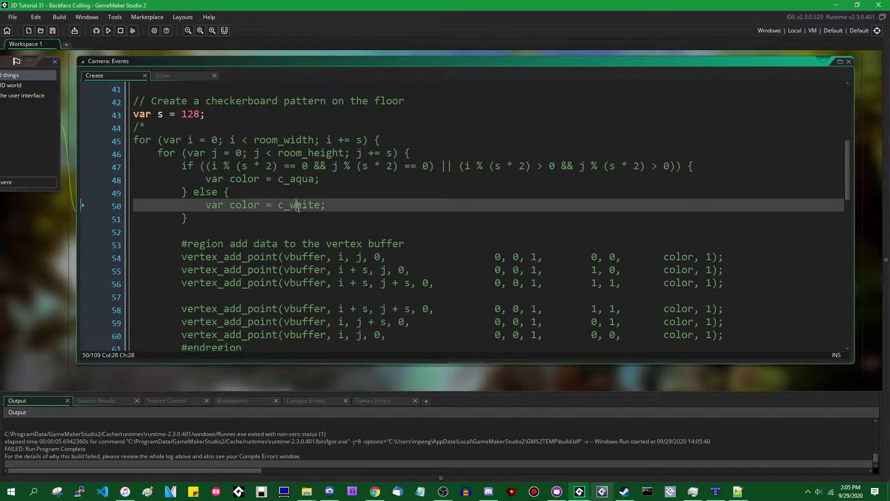
double_click(299, 204)
left_click(313, 179)
scroll(619, 199, "down", 4)
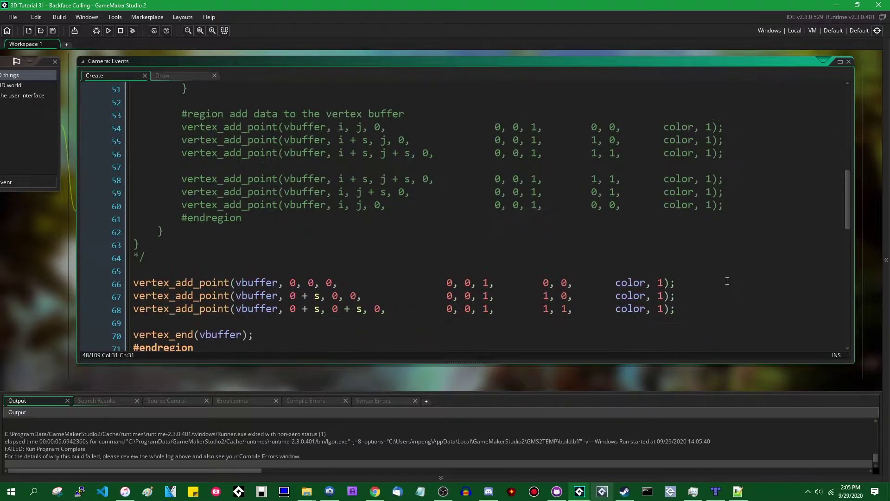
scroll(619, 198, "down", 2)
left_click_drag(616, 190, 647, 216, "alt")
type("c_aqua")
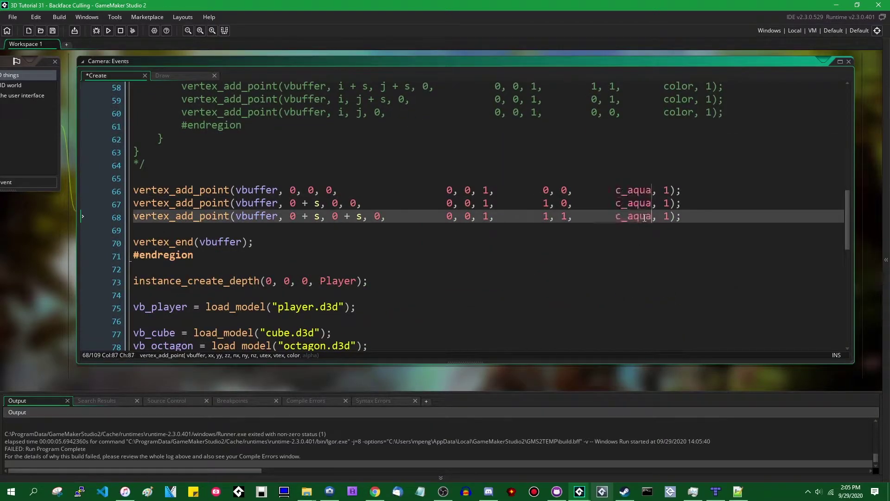
key("F5")
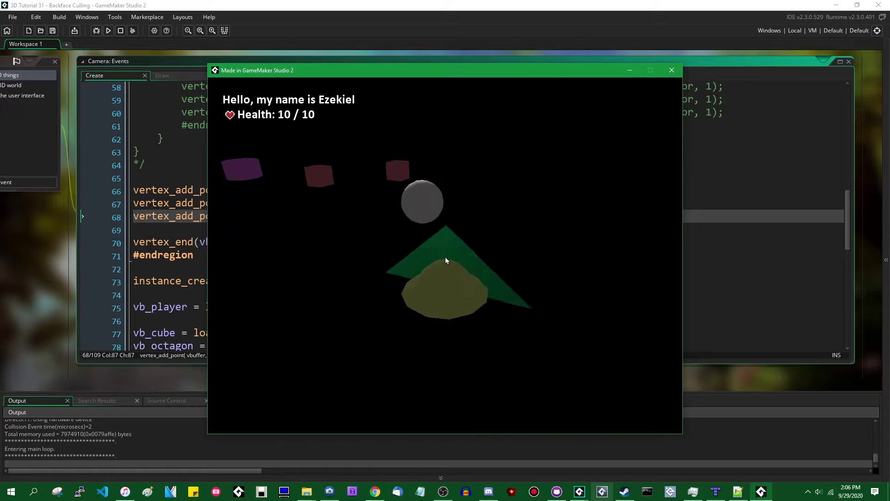
key("Escape")
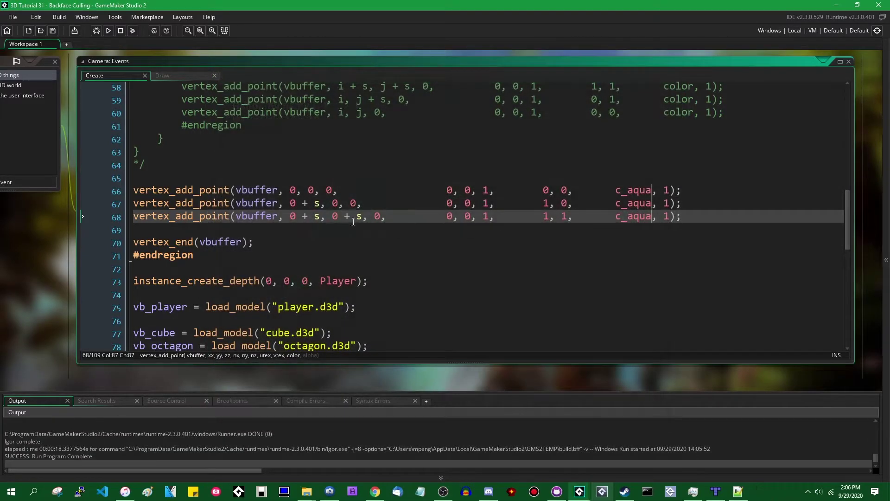
scroll(343, 254, "up", 1)
scroll(344, 254, "up", 2)
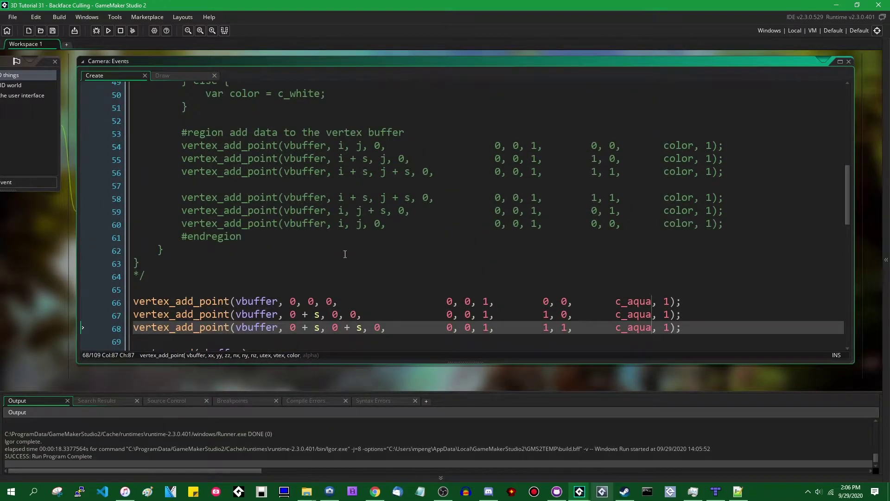
- Add gpu_set_cullmode(cull_clockwise); above the triangle vertices and run the game
left_click(376, 275)
key("Return")
key("Return")
type("gpu")
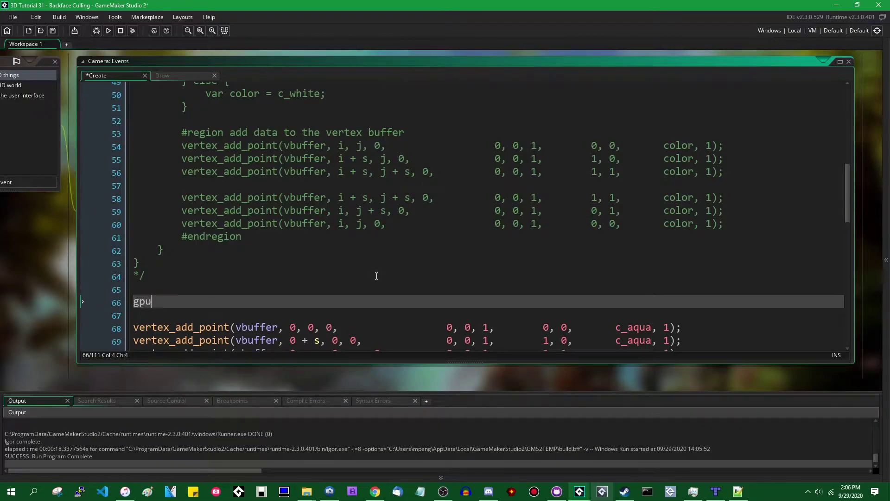
type("_set_cullmode(")
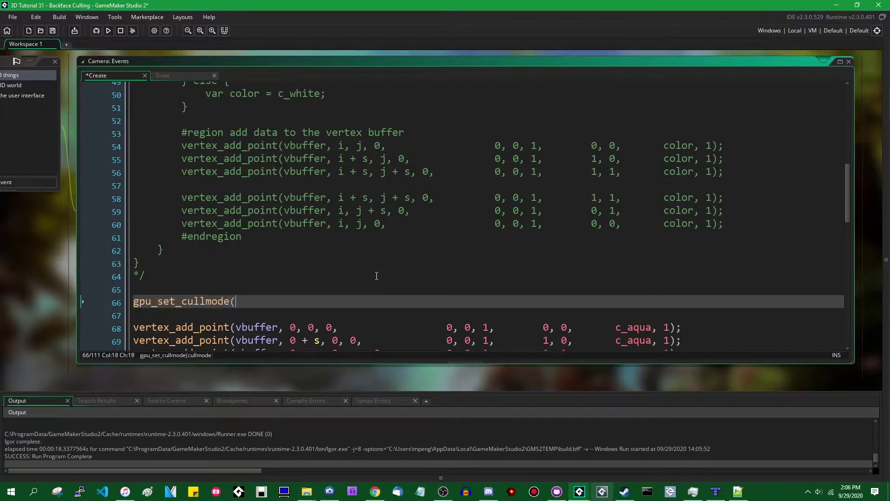
type("cull_clock")
type("wise);")
scroll(457, 192, "down", 2)
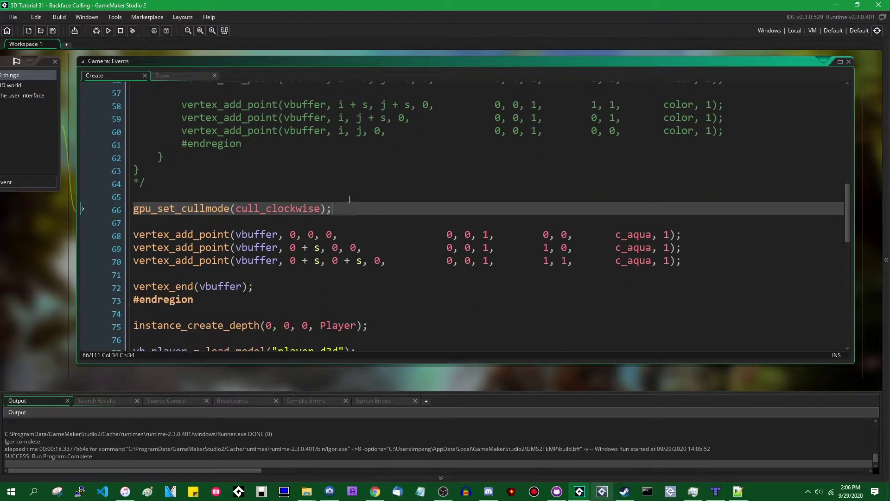
key("F5")
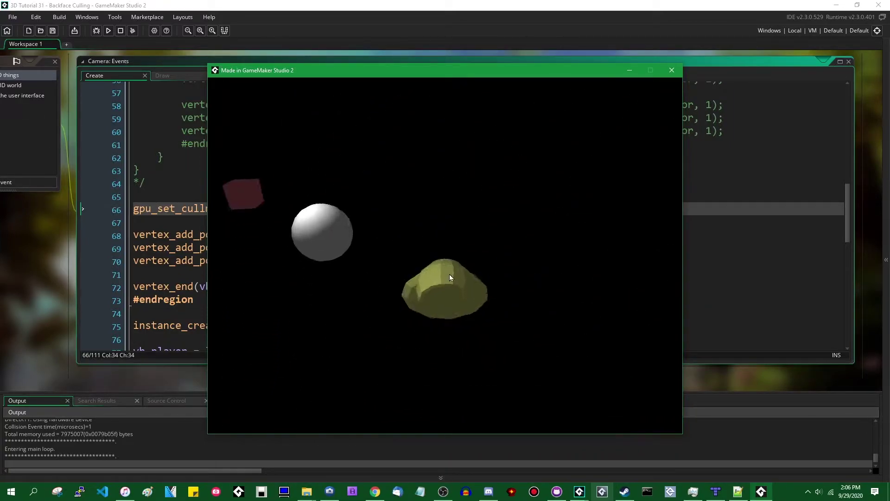
key("Escape")
left_click(260, 209)
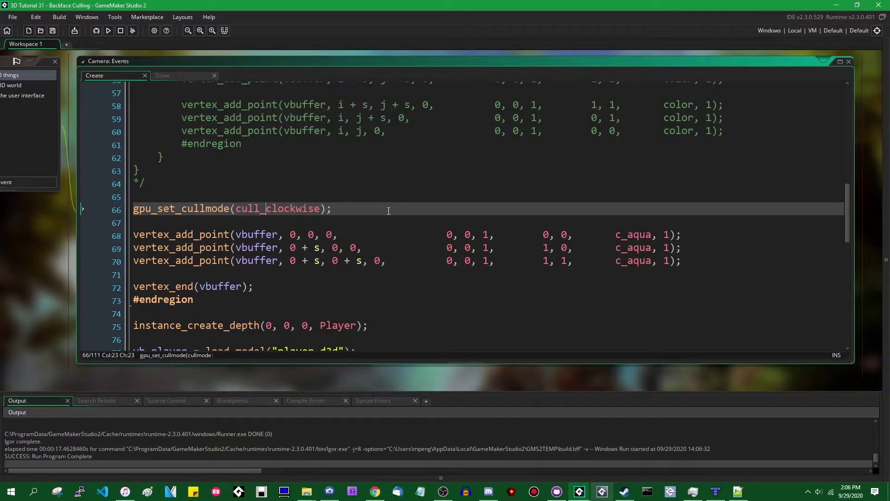
type("co")
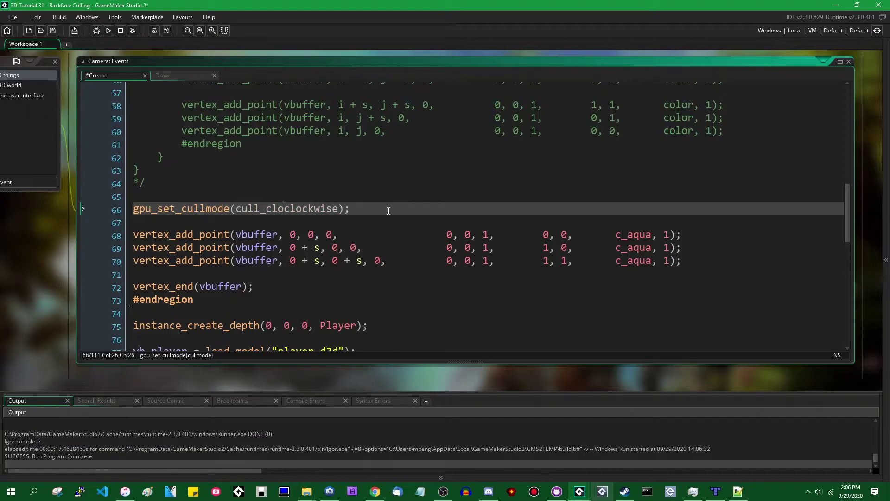
type("unter")
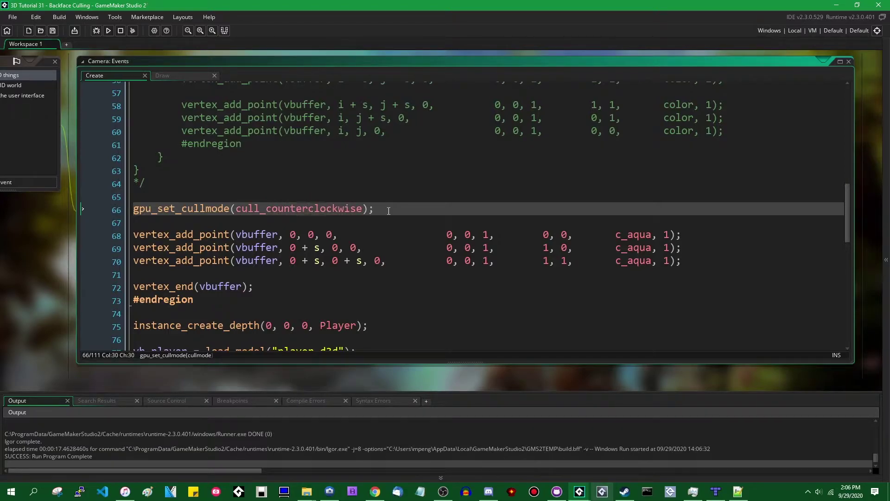
- Change the cull mode to cull_counterclockwise and run the game
key("F5")
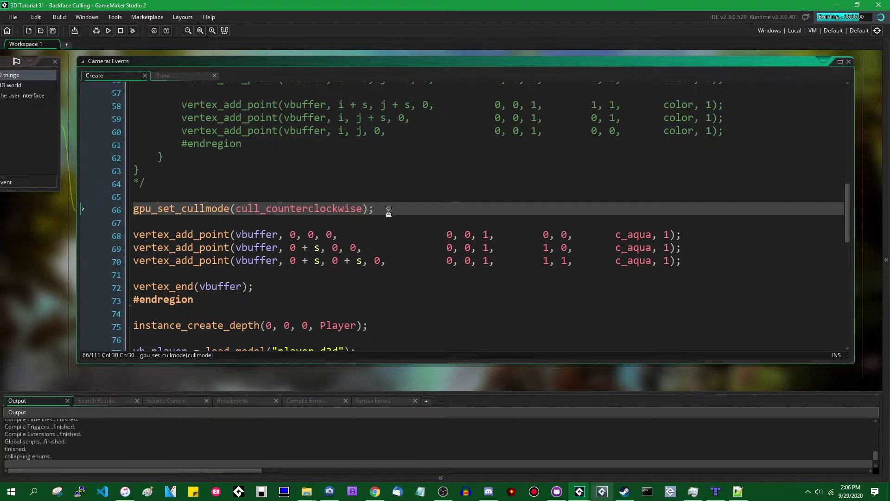
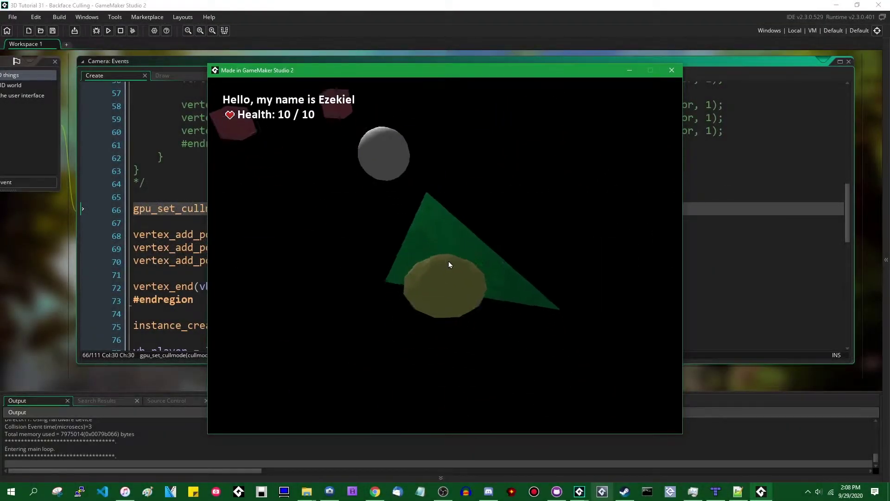
- Fly the camera around the yellow sphere in the running game, then close it
key("w")
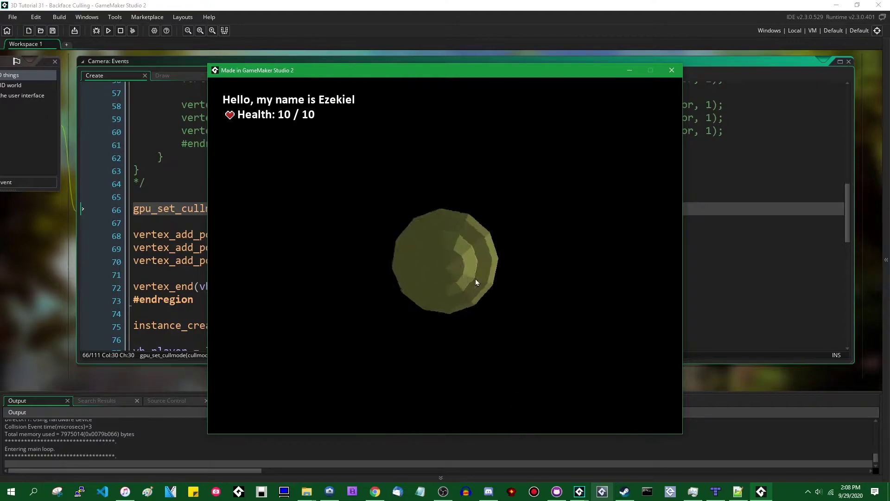
key("s")
key("w")
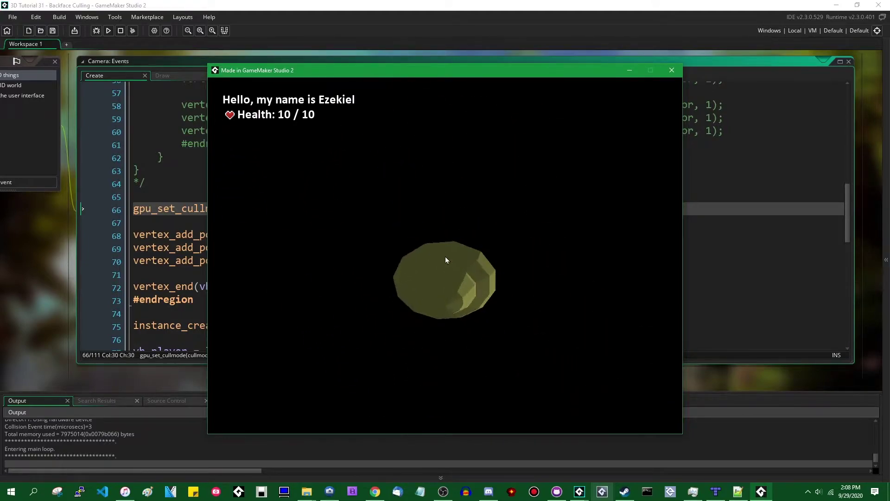
key("s")
key("w")
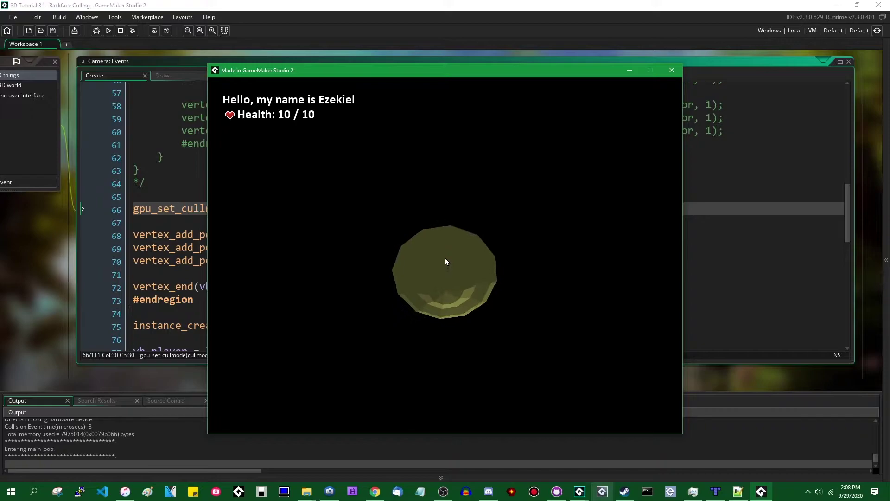
key("s")
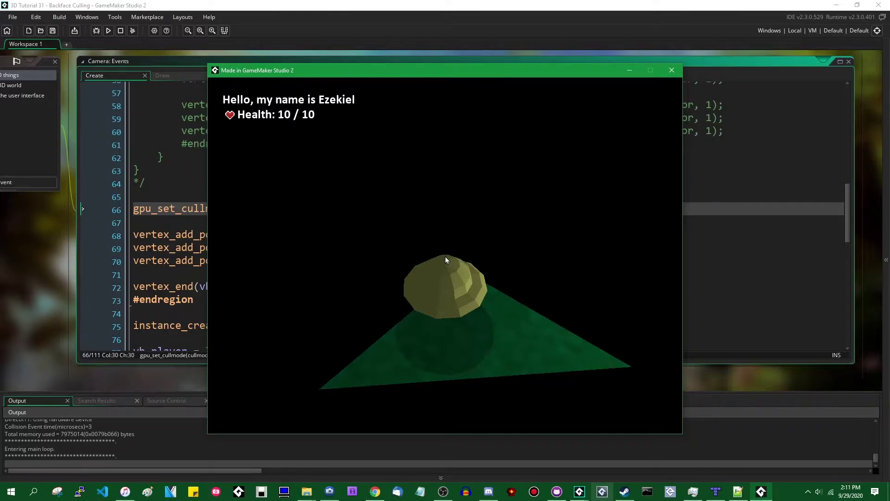
key("Escape")
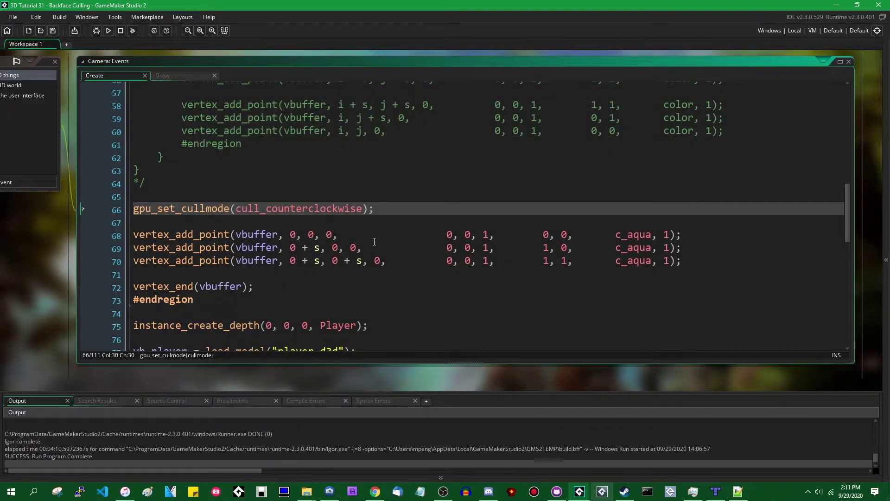
- Select 'counterclockwise' on line 66 and rerun the game
key("End")
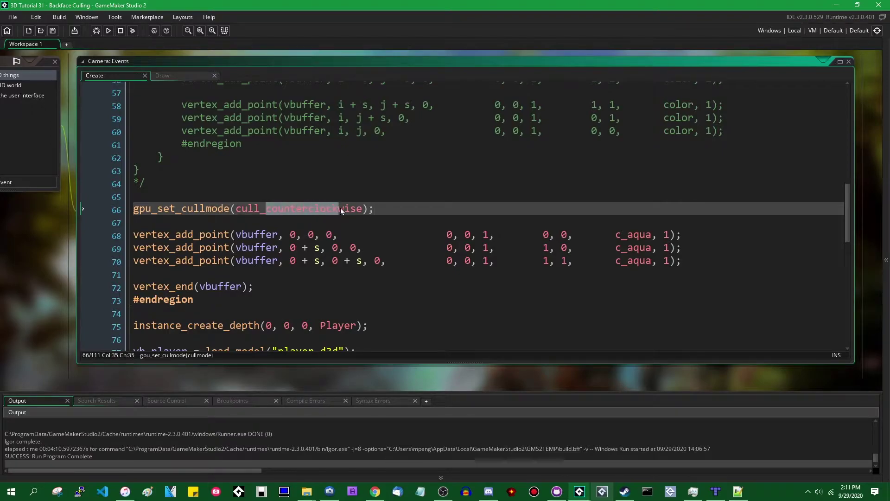
left_click_drag(265, 209, 364, 210)
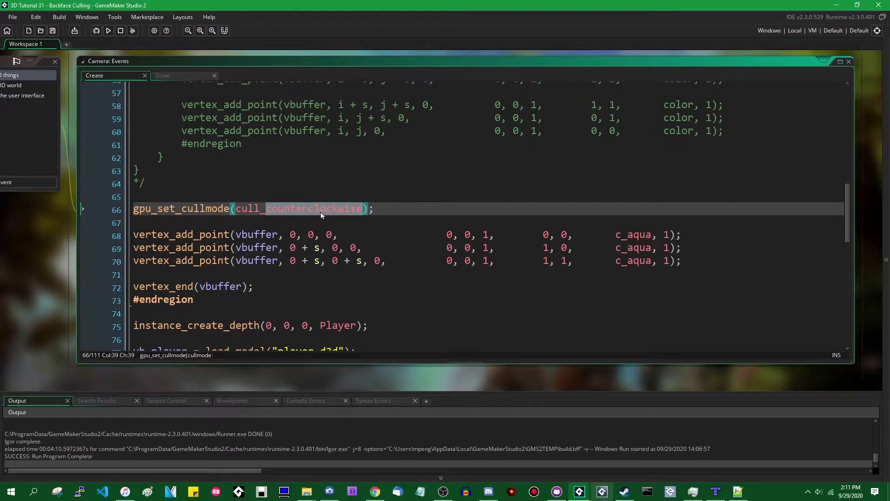
left_click(390, 211)
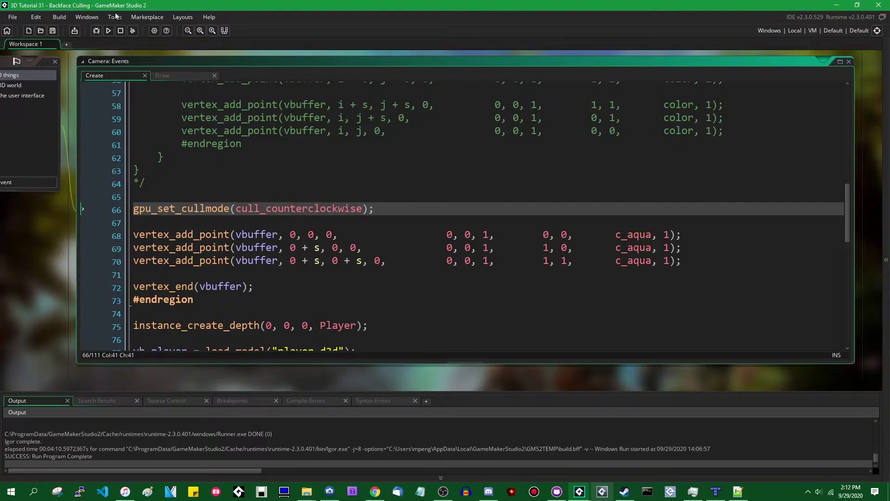
left_click(109, 30)
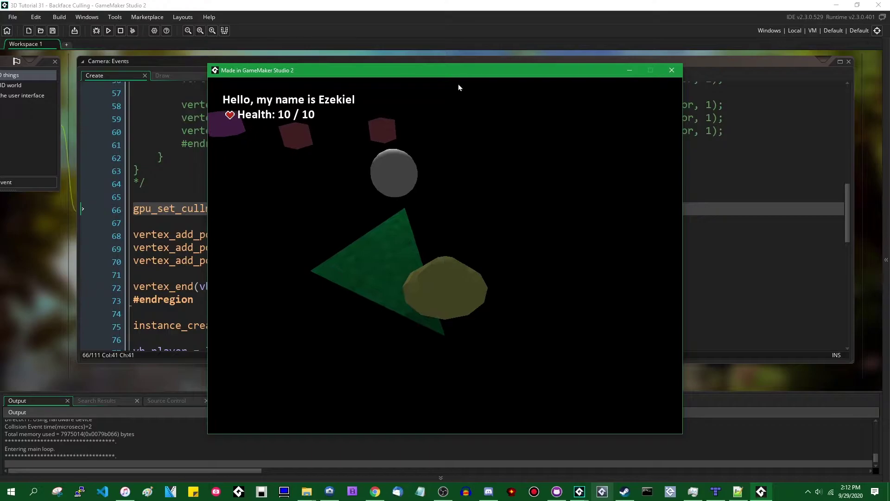
key("Escape")
- Move the game window lower to reveal lines 68-70, test the camera, then close the game
left_click_drag(486, 57, 486, 67)
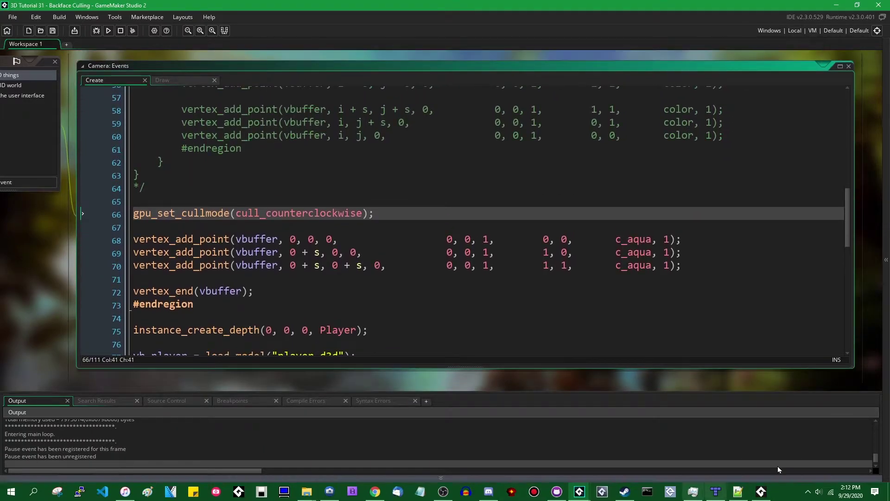
scroll(849, 365, "down", 2)
scroll(852, 373, "down", 1)
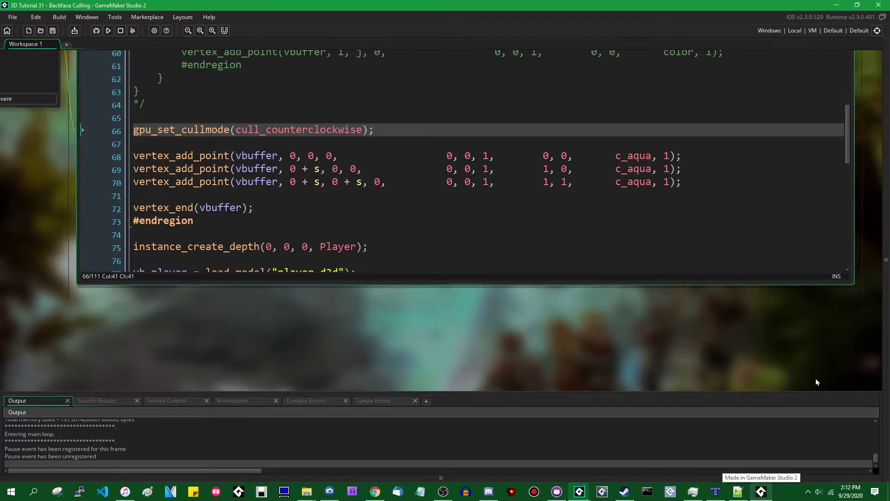
left_click(760, 492)
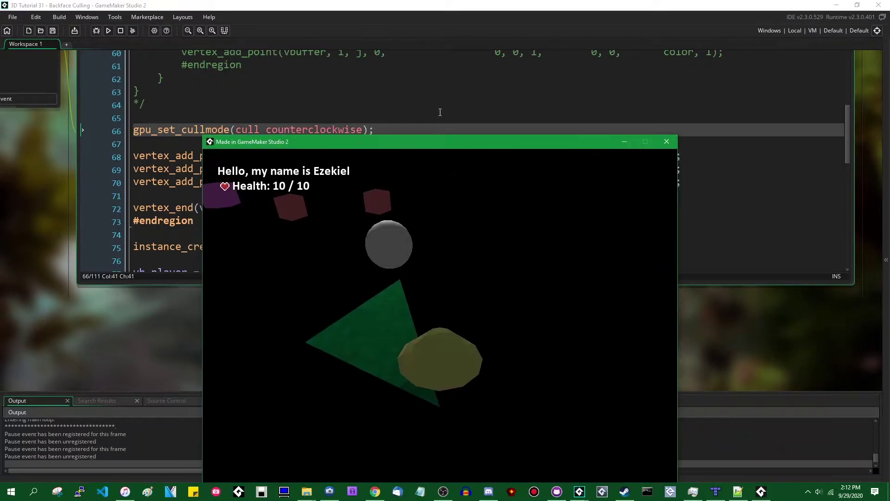
left_click_drag(437, 142, 434, 201)
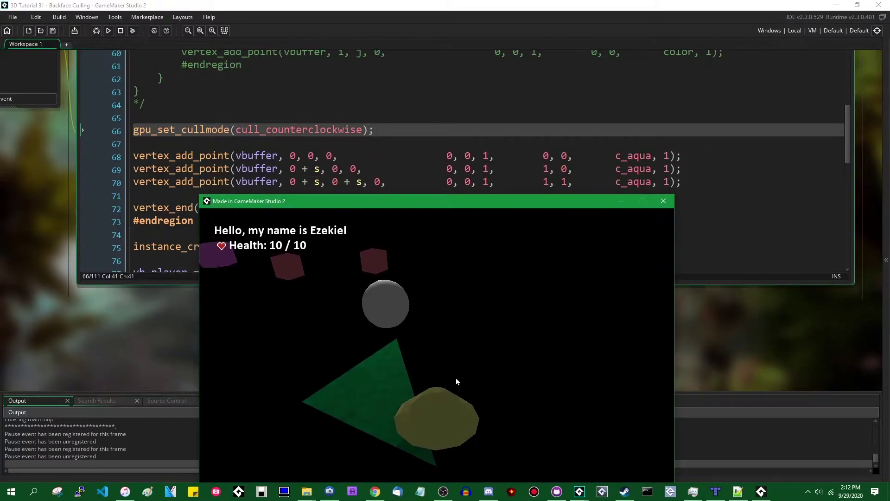
key("w")
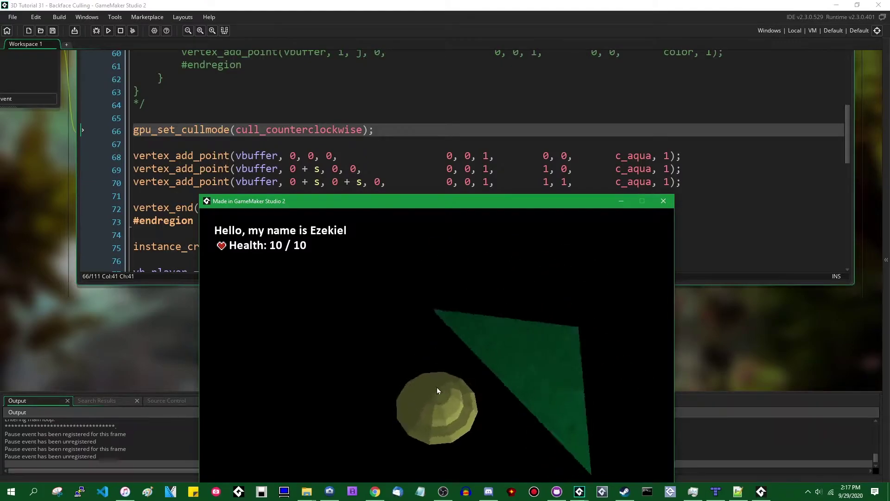
key("Escape")
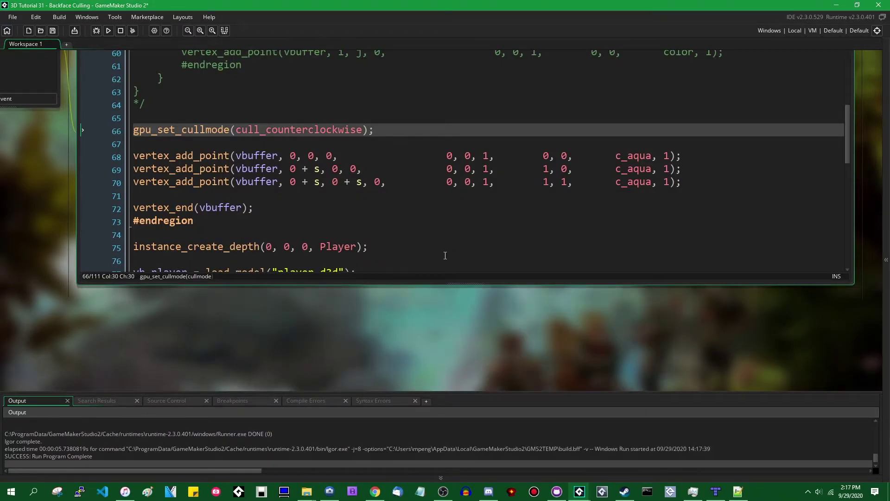
- Change line 66 to cull_clockwise, test-run the game, and add blank lines below
key("BackSpace")
key("BackSpace")
key("BackSpace")
key("BackSpace")
key("BackSpace")
key("BackSpace")
key("BackSpace")
key("F5")
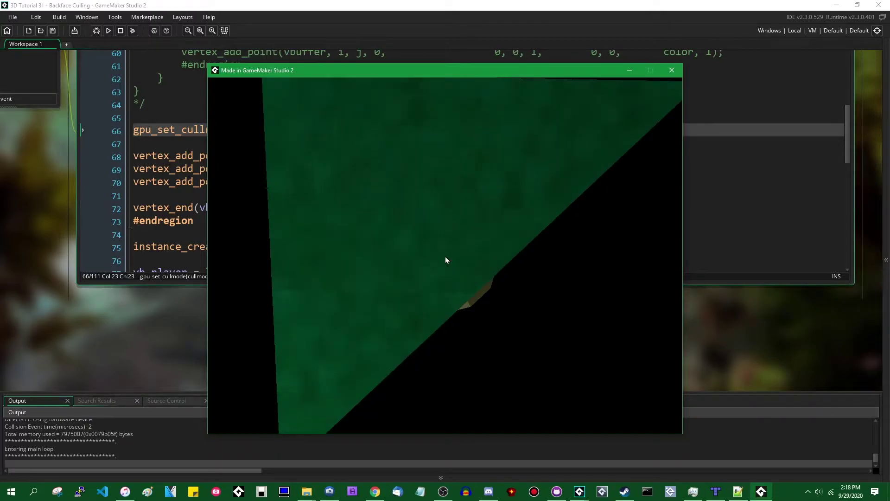
key("Escape")
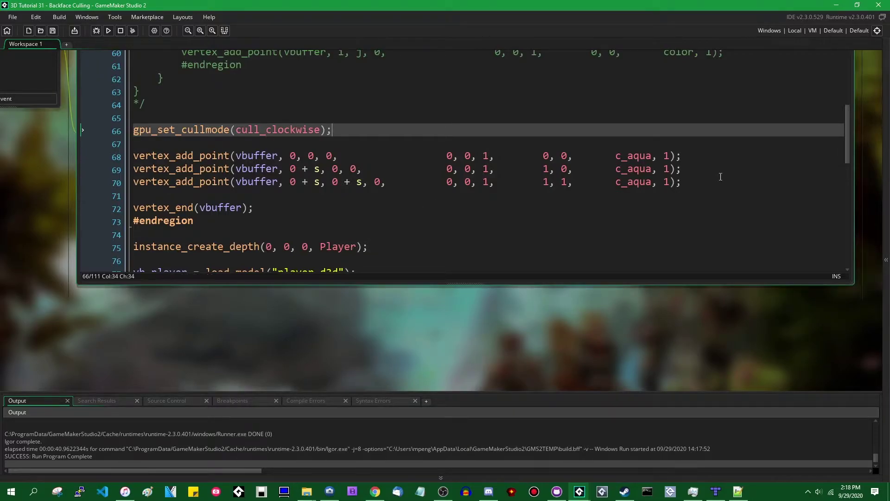
key("Return")
key("Return")
type("d3")
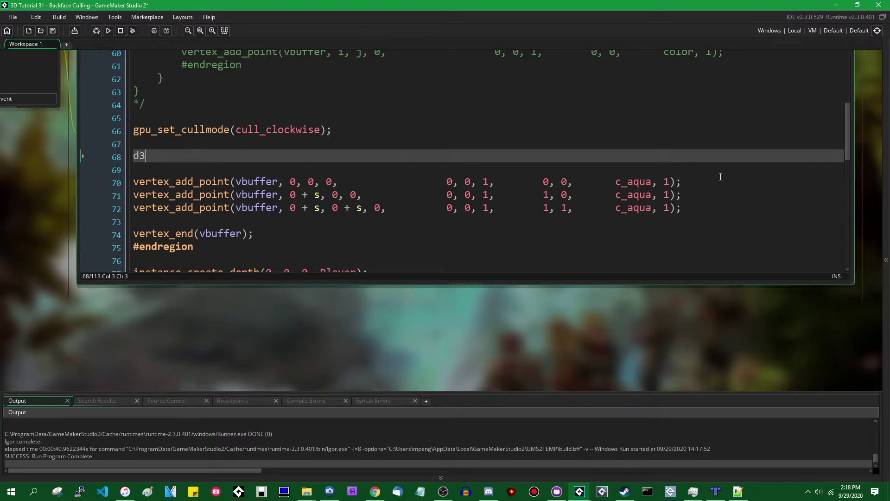
type("d_set_cullin")
type("g(")
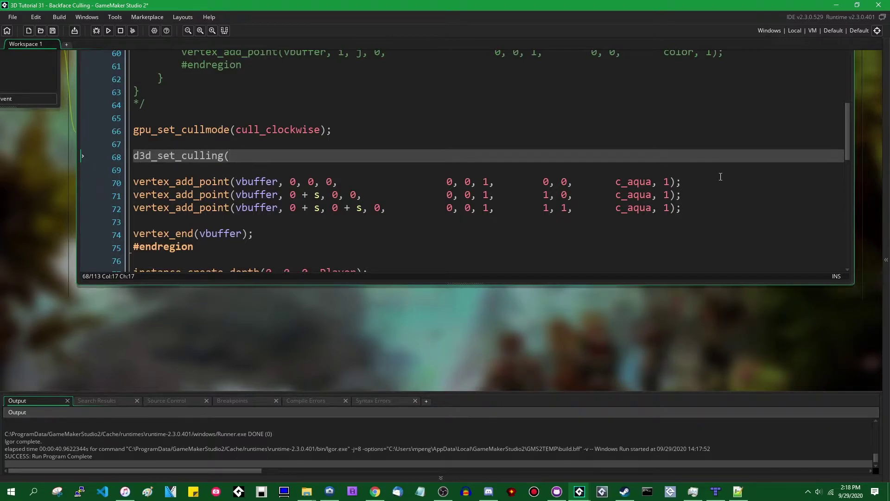
type("true)")
- Retype the line 66 cull mode argument, trying cull_noculling before settling on cull_counterclockwise
key("Up")
key("Up")
key("BackSpace")
key("BackSpace")
key("BackSpace")
type("no")
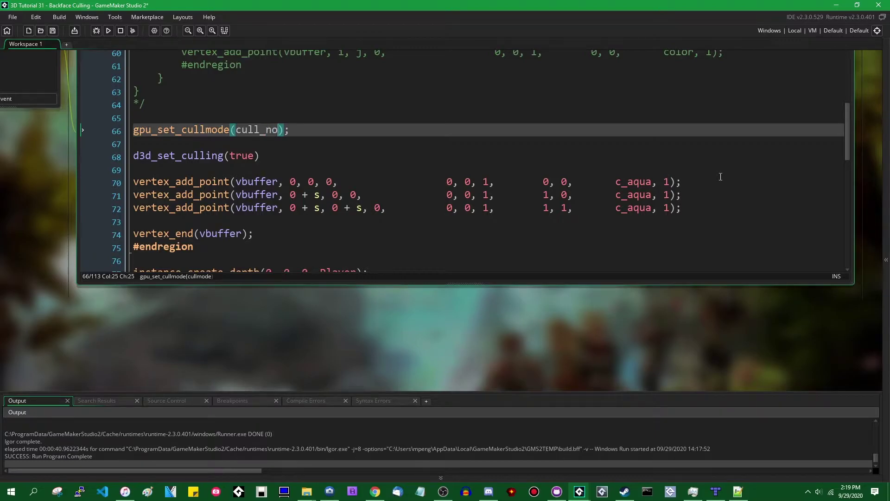
type("culling")
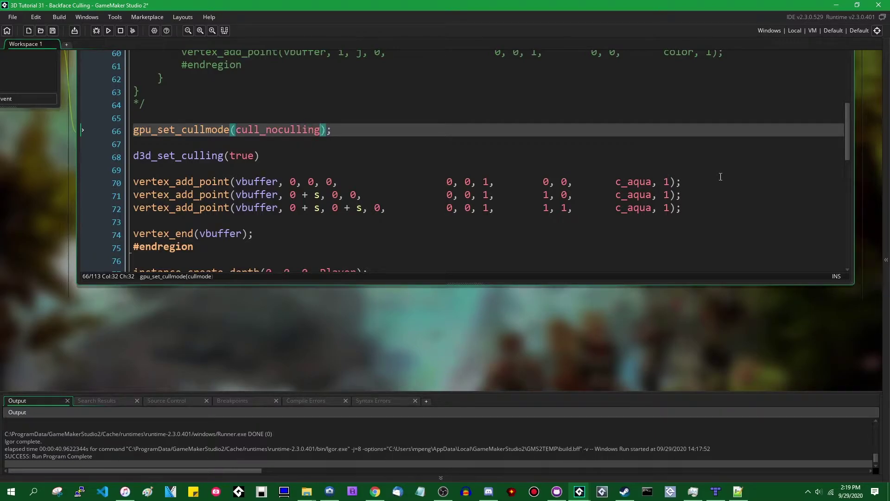
key("BackSpace")
key("BackSpace")
key("BackSpace")
key("BackSpace")
key("BackSpace")
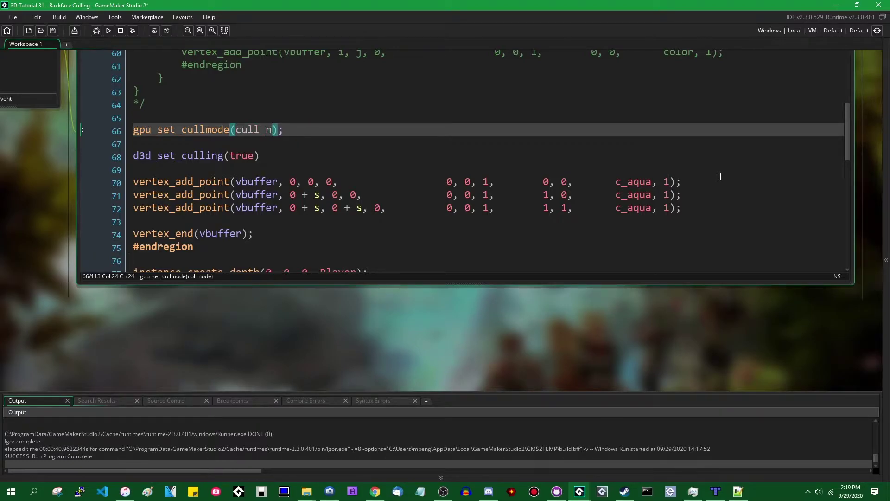
type("counterclockwise")
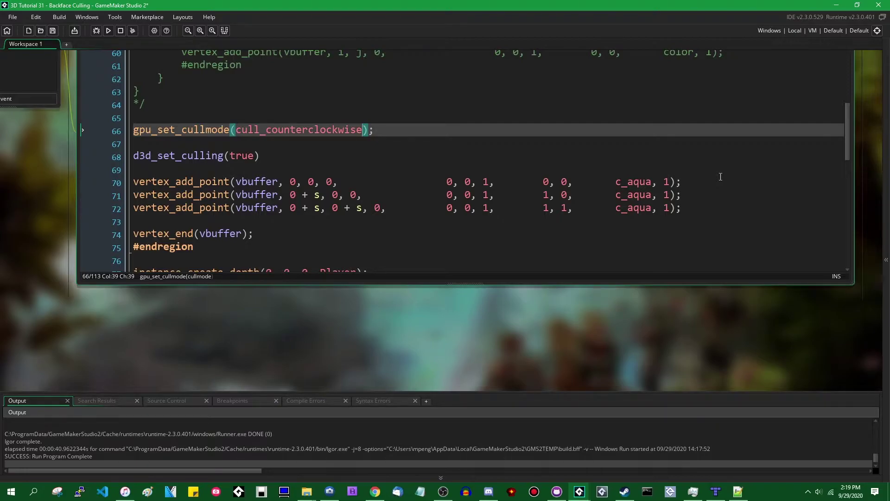
key("Down")
key("Down")
- Delete the obsolete d3d_set_culling(true) line and its leftover blank line
key("shift+Home")
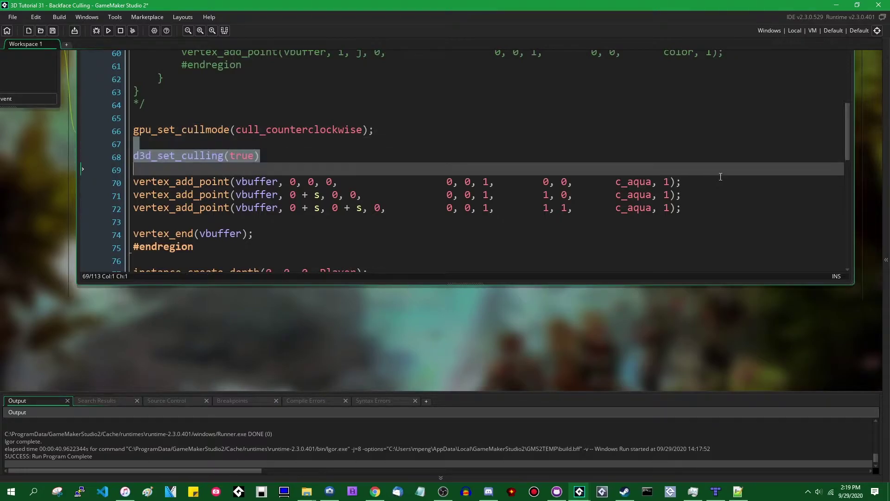
key("BackSpace")
key("BackSpace")
key("Delete")
- Select the first two triangle vertex lines, then build and run the game
left_click(721, 177)
key("shift+Up")
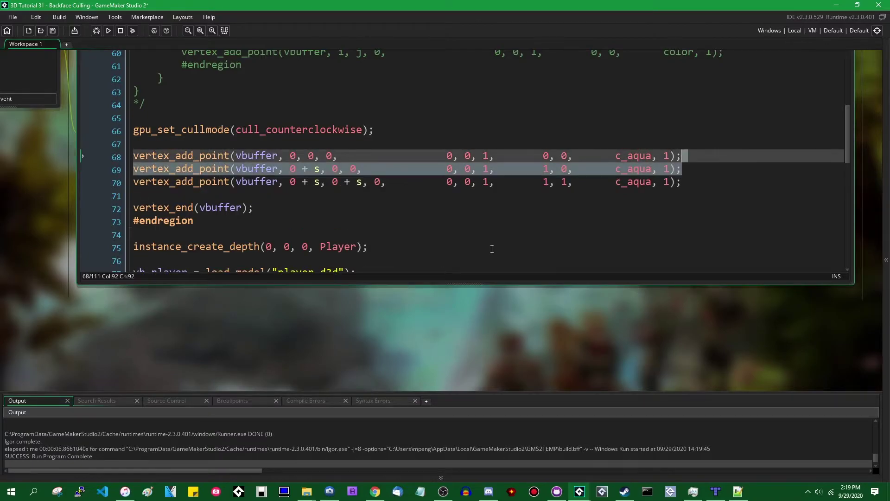
left_click(749, 174)
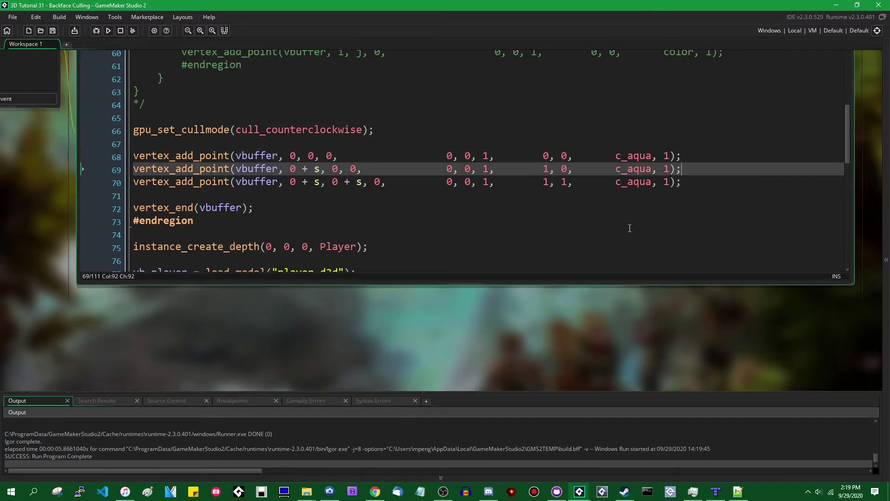
left_click(605, 212)
left_click(704, 171)
scroll(593, 346, "up", 2)
scroll(593, 348, "up", 1)
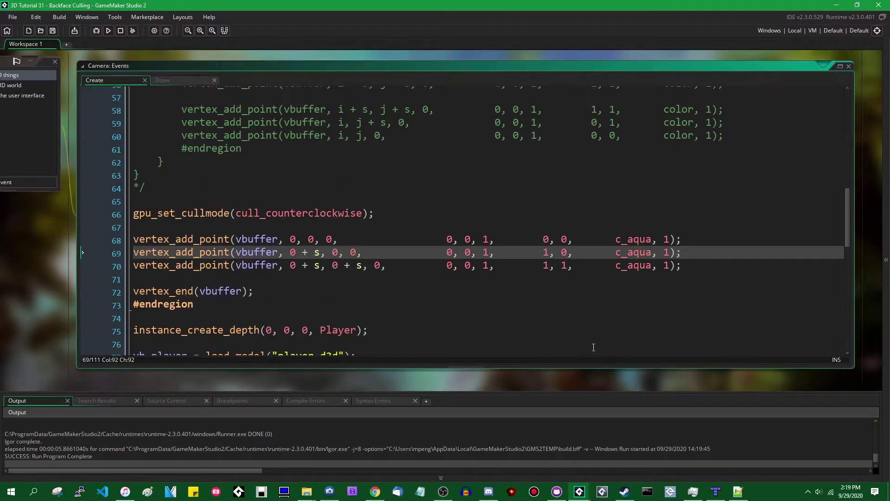
left_click_drag(705, 253, 722, 242)
left_click(714, 251)
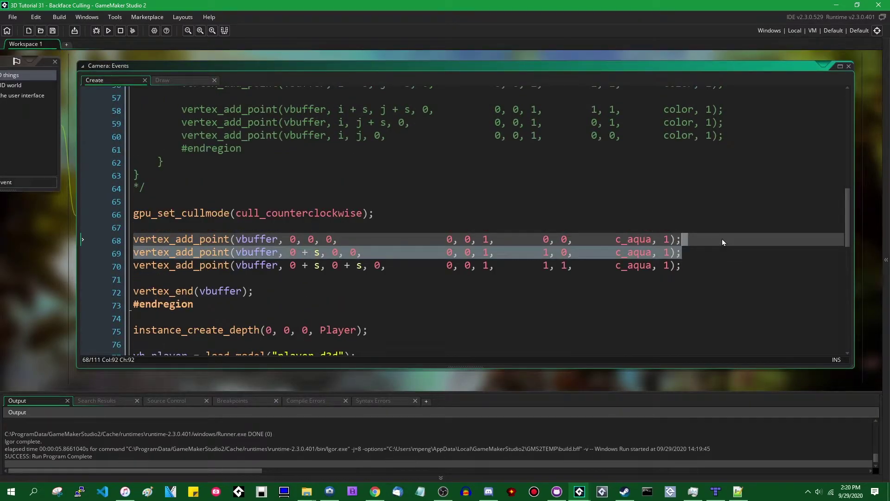
left_click(110, 32)
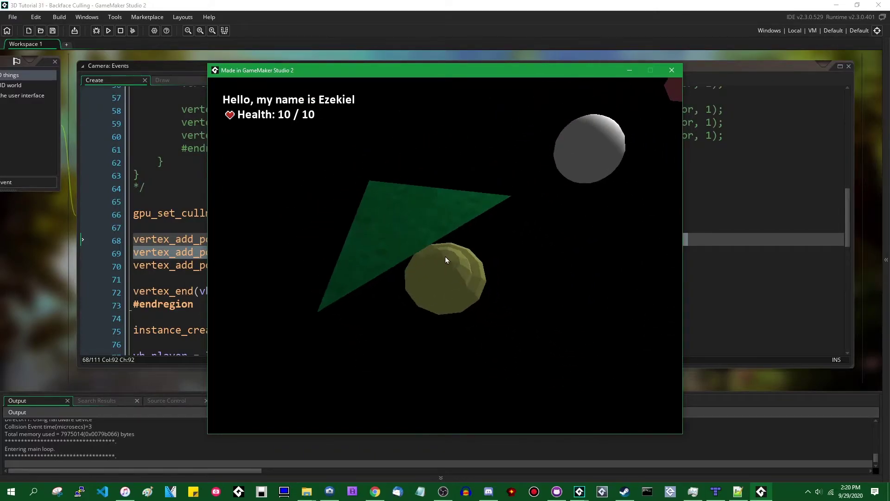
key("Escape")
left_click(713, 248)
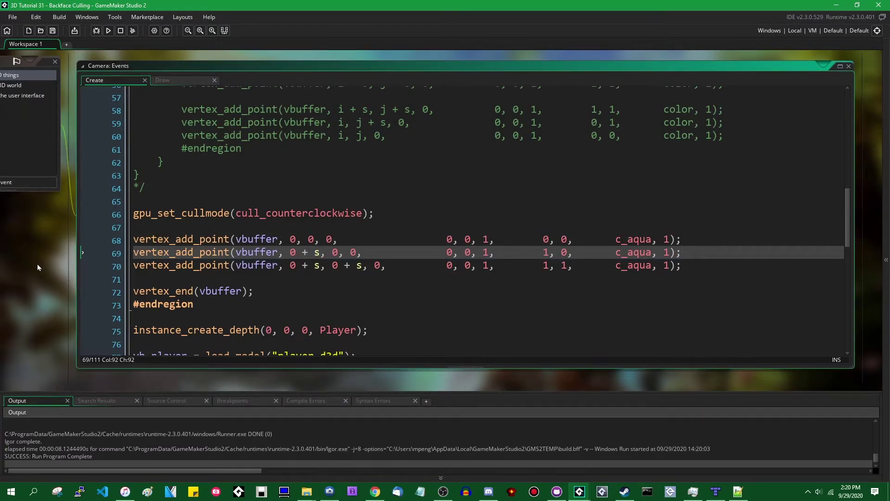
- Move the second vertex_add_point line below the third and run the game
key("shift+Up")
key("BackSpace")
key("ctrl+z")
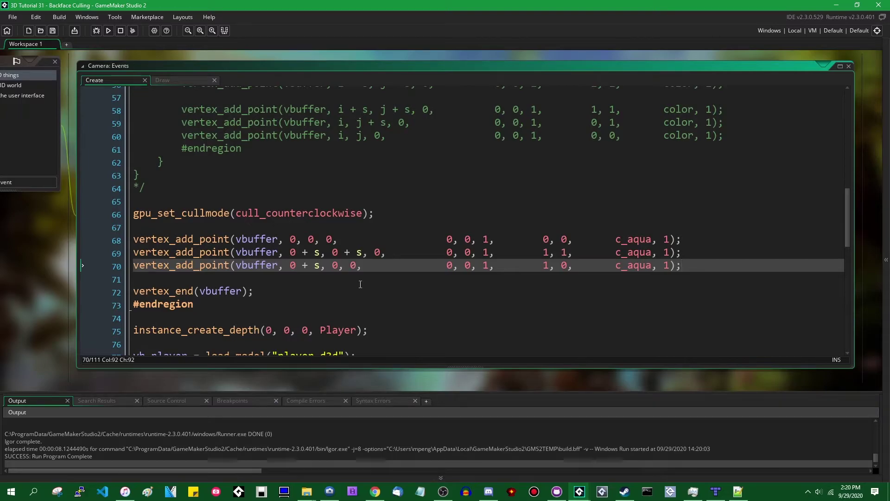
left_click(108, 30)
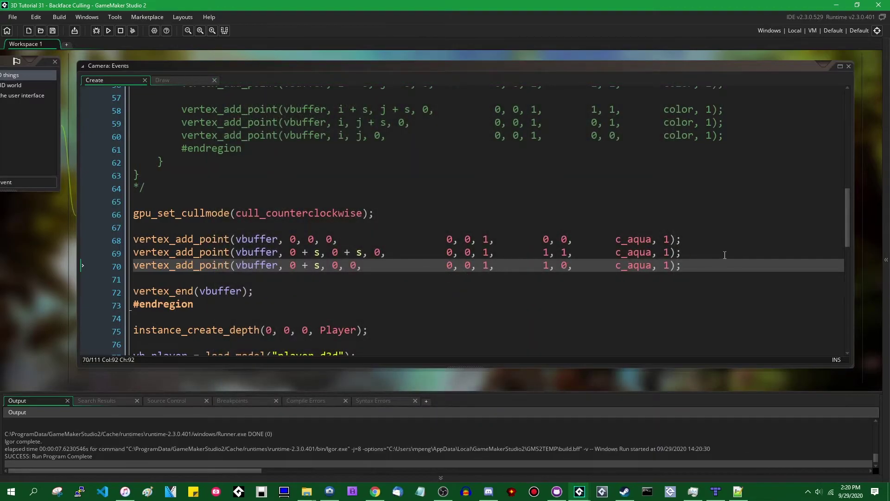
- Restore the vertex order, delete the test triangle, and uncomment the checkerboard floor loop
key("alt+Up")
key("shift+Up")
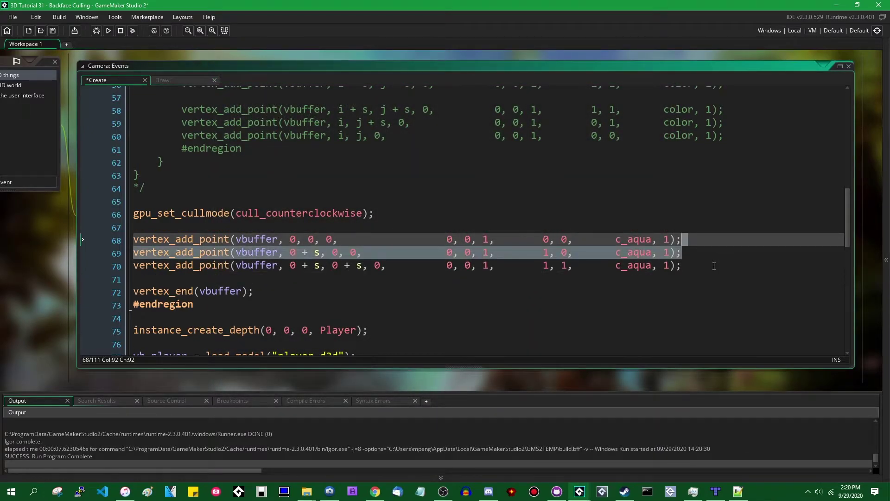
left_click(704, 274)
key("shift+Up")
key("shift+Up")
key("shift+Up")
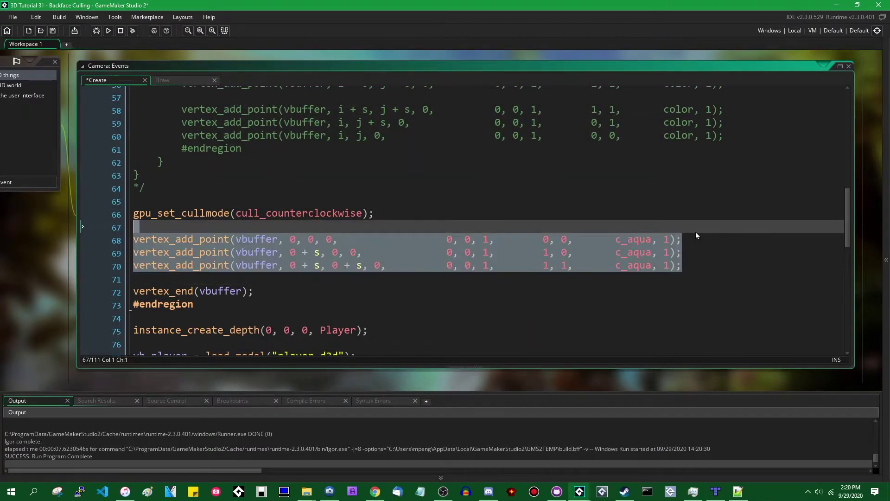
key("Delete")
key("Up")
key("Up")
key("Up")
key("End")
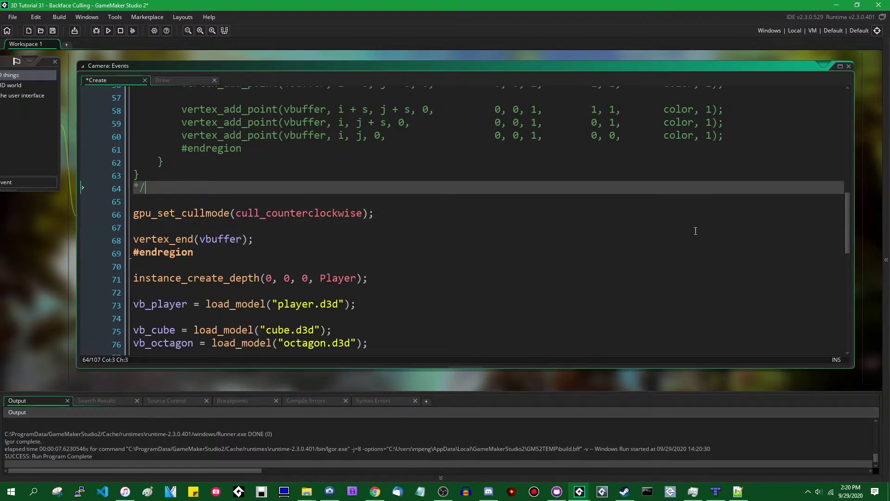
key("BackSpace")
key("BackSpace")
key("BackSpace")
scroll(695, 231, "up", 5)
scroll(487, 222, "up", 10)
left_click(246, 221)
key("BackSpace")
key("BackSpace")
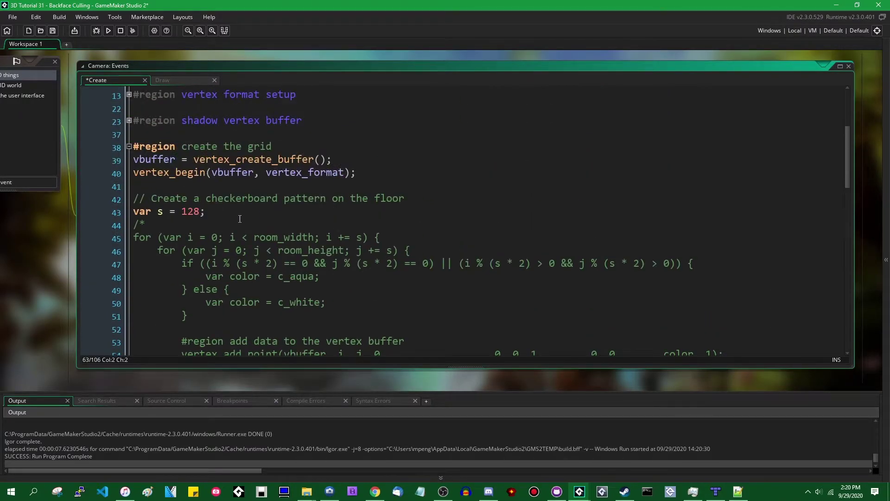
scroll(244, 220, "down", 8)
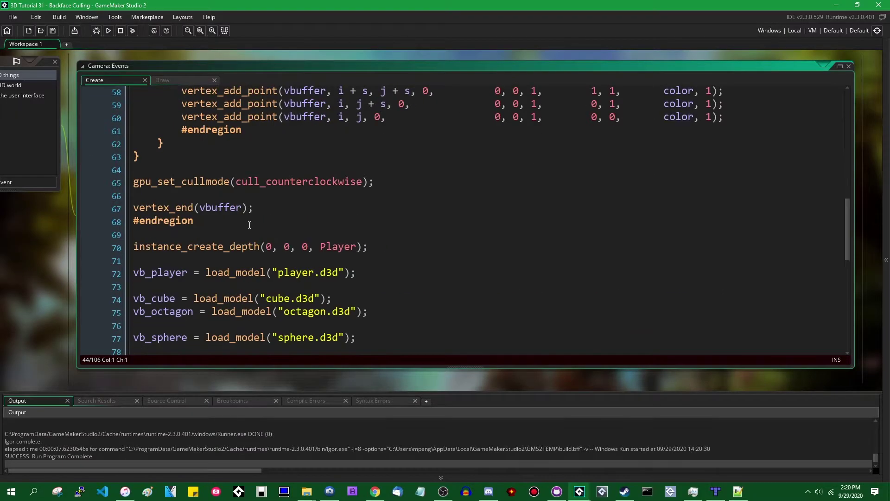
- Move gpu_set_cullmode(cull_counterclockwise) below the depth settings at the top, then run the game
left_click(452, 181)
scroll(453, 182, "up", 2)
scroll(452, 182, "down", 2)
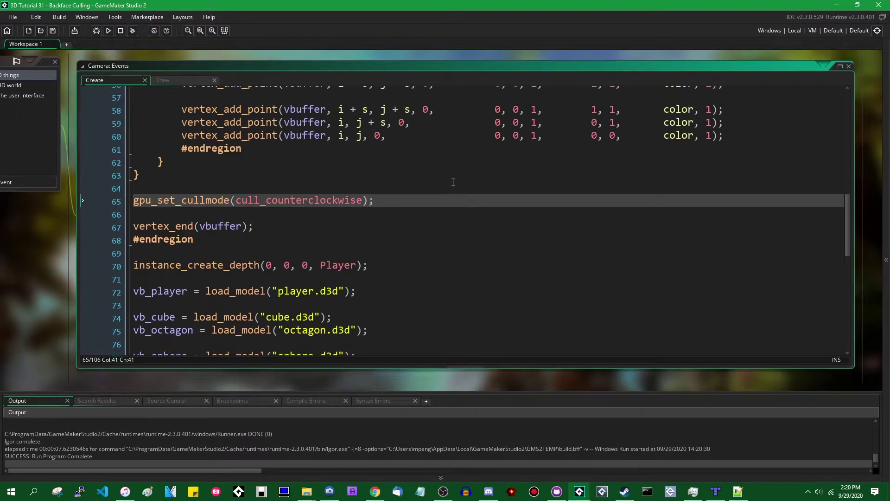
key("shift+Home")
key("BackSpace")
key("BackSpace")
key("BackSpace")
scroll(448, 174, "up", 8)
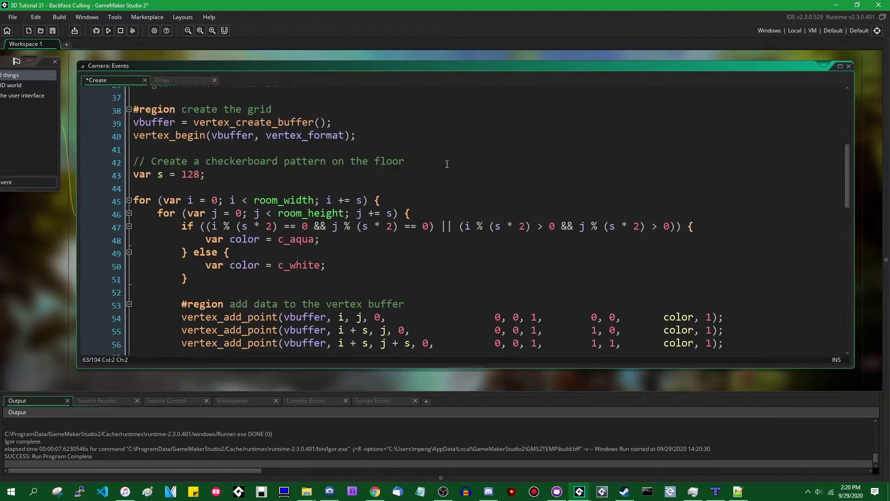
scroll(446, 165, "up", 5)
left_click(393, 147)
key("Return")
key("Return")
type("gpu_set_cullmode(cull_counterclockwise);")
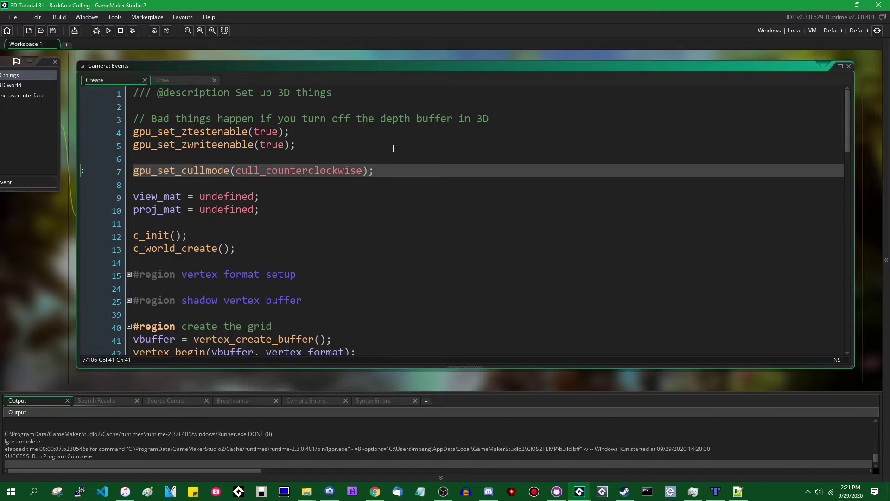
key("F5")
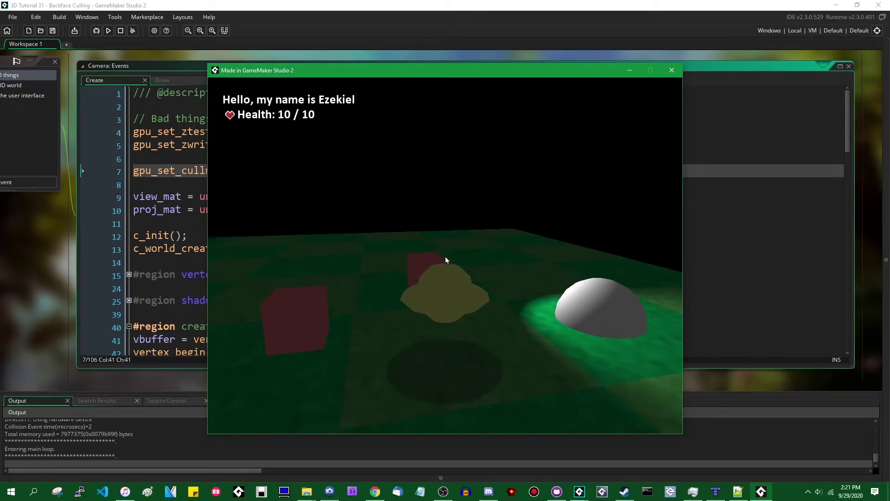
- Close the running game to return to the Camera Create event code
key("Escape")
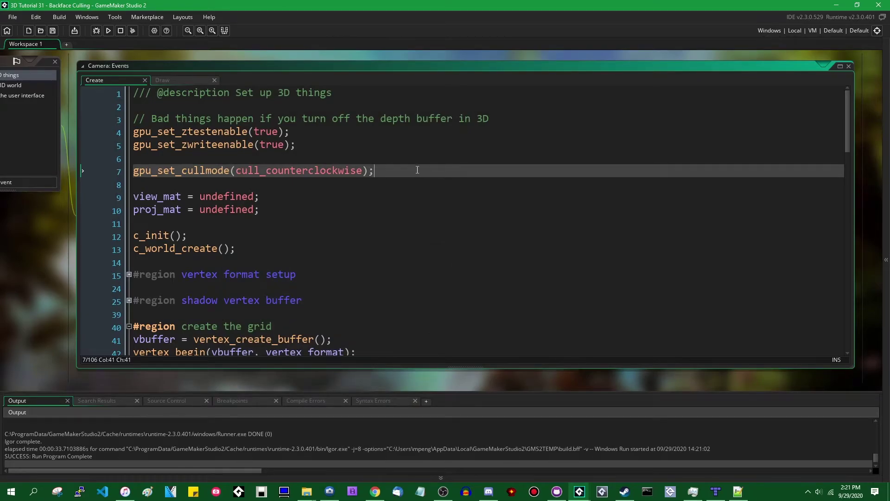
- Copy the Create event's cull mode line and place the cursor on Draw's empty line 35
left_click_drag(418, 169, 66, 167)
key("ctrl+c")
left_click(217, 166)
scroll(56, 234, "up", 2)
scroll(48, 286, "up", 2)
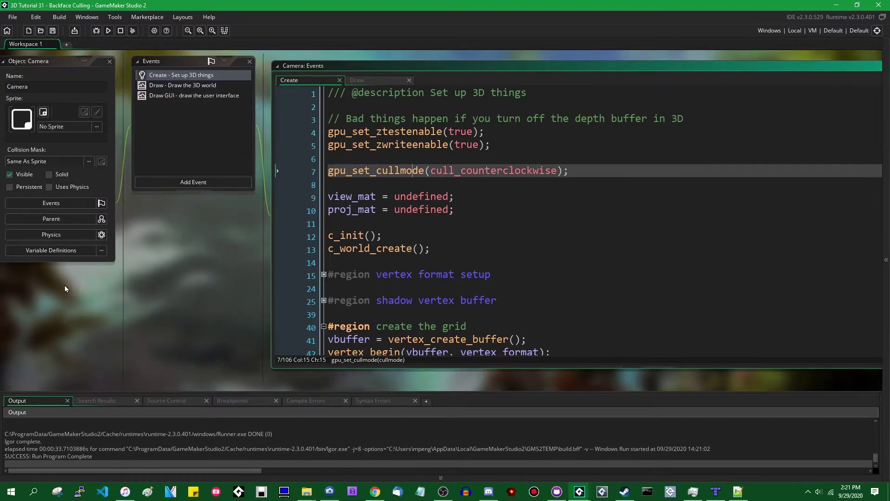
left_click(330, 81)
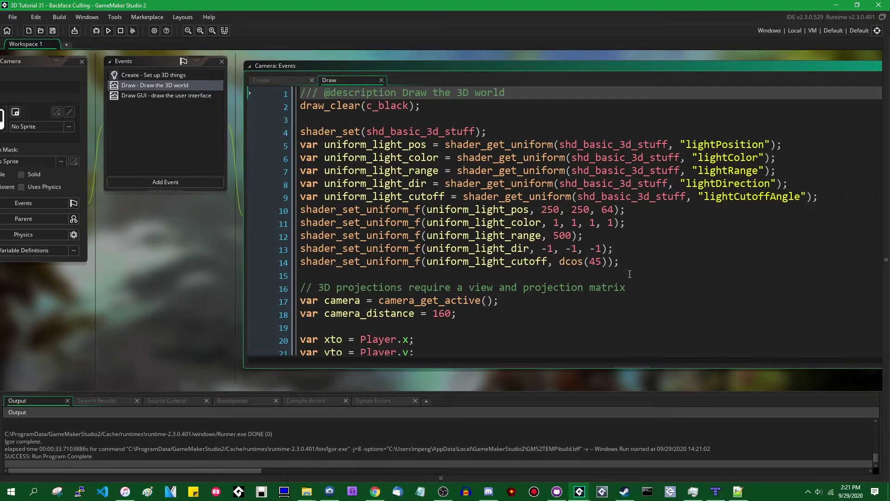
scroll(620, 273, "down", 5)
scroll(520, 257, "up", 5)
scroll(479, 264, "down", 5)
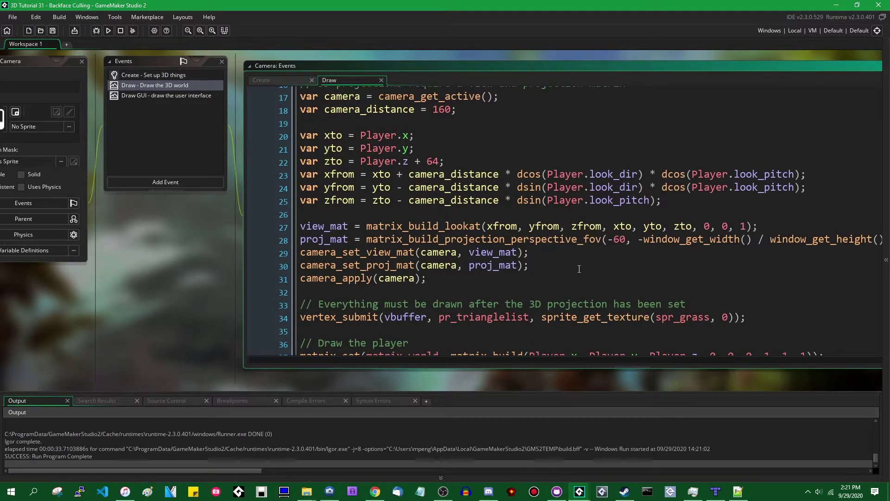
scroll(487, 253, "down", 3)
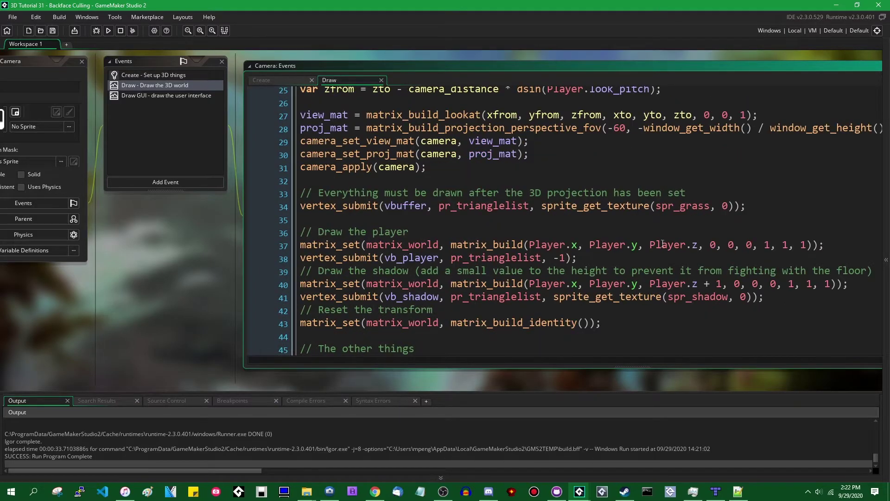
scroll(633, 245, "up", 3)
scroll(460, 244, "down", 3)
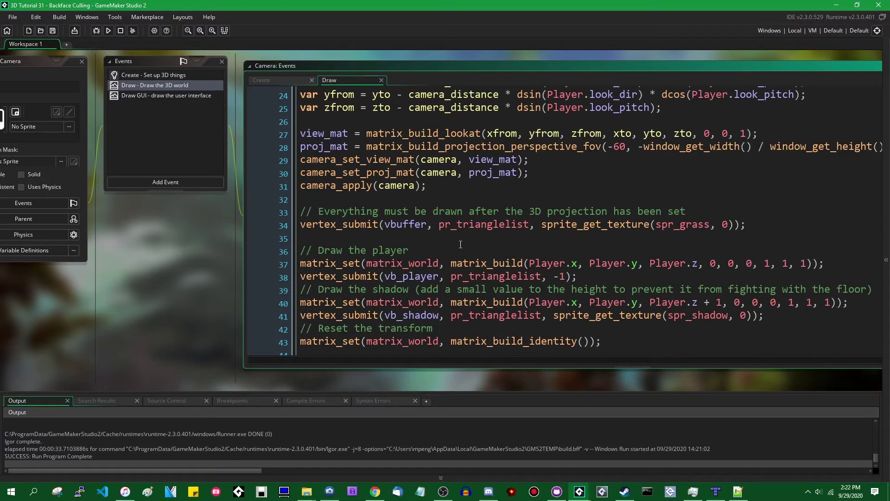
left_click(542, 237)
left_click(428, 224)
scroll(502, 266, "down", 1)
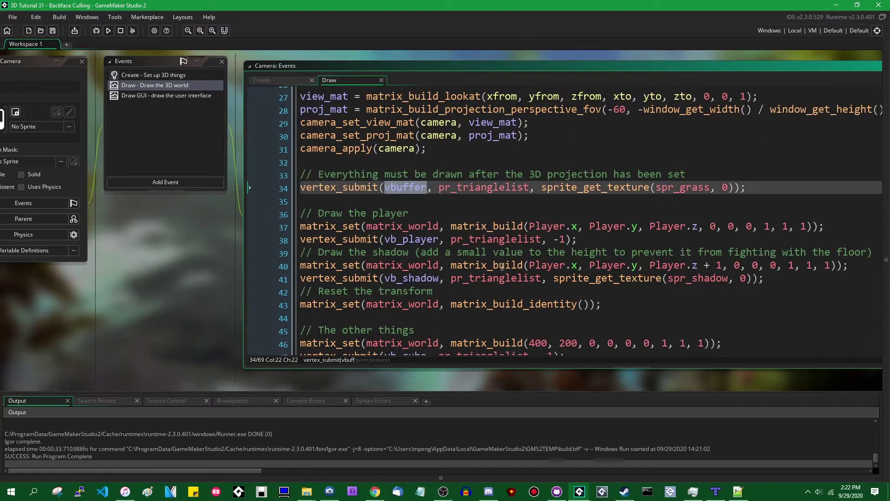
key("Down")
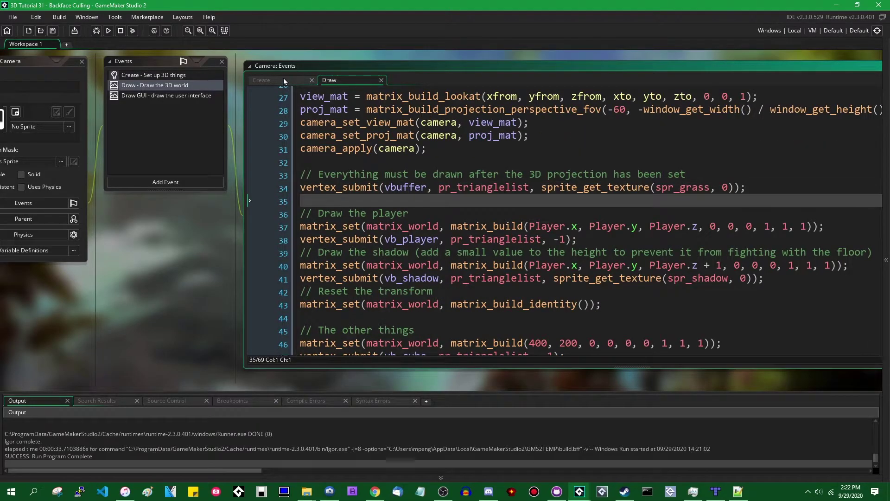
left_click(284, 82)
scroll(412, 245, "down", 4)
scroll(412, 245, "down", 3)
scroll(412, 245, "down", 2)
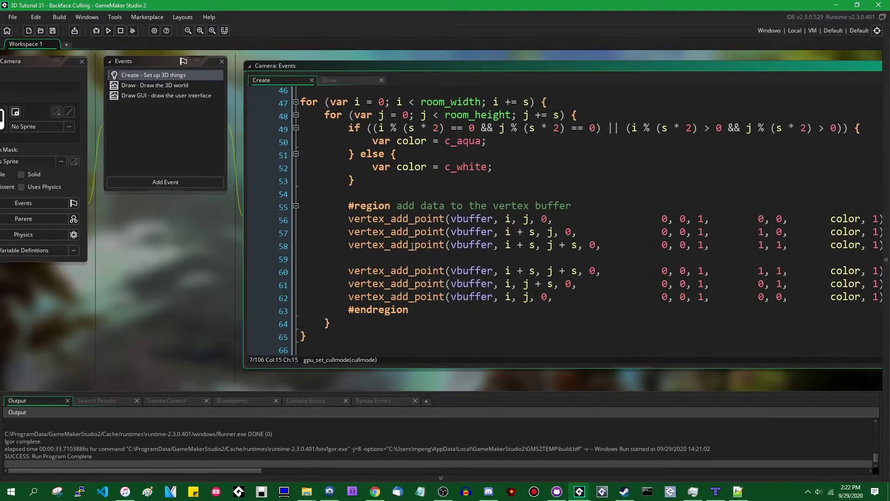
scroll(413, 245, "down", 3)
left_click(354, 82)
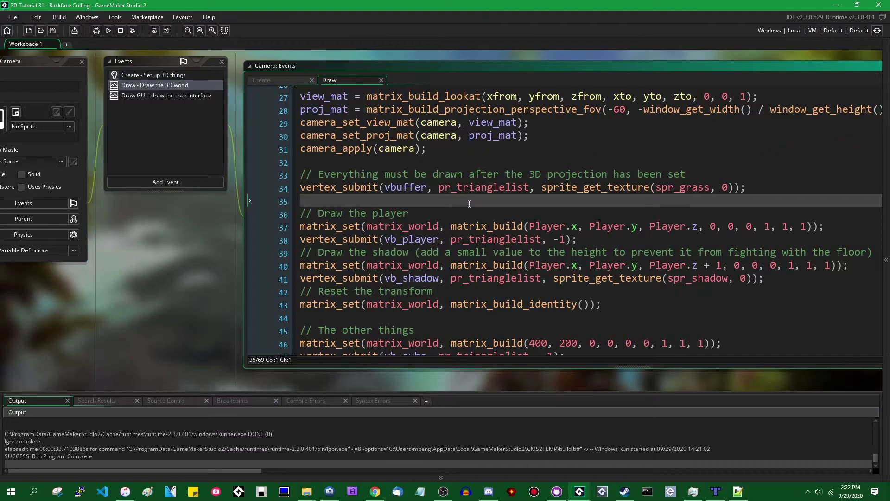
- Paste cull calls around the vbuffer submit, make the upper one cull_clockwise, and run
key("Return")
key("ctrl+v")
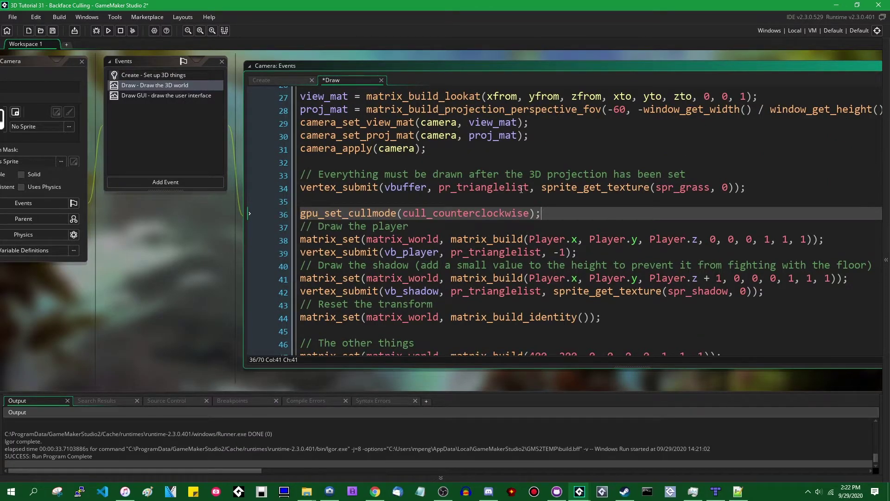
key("Return")
key("Up")
key("Up")
key("Up")
key("Return")
key("ctrl+v")
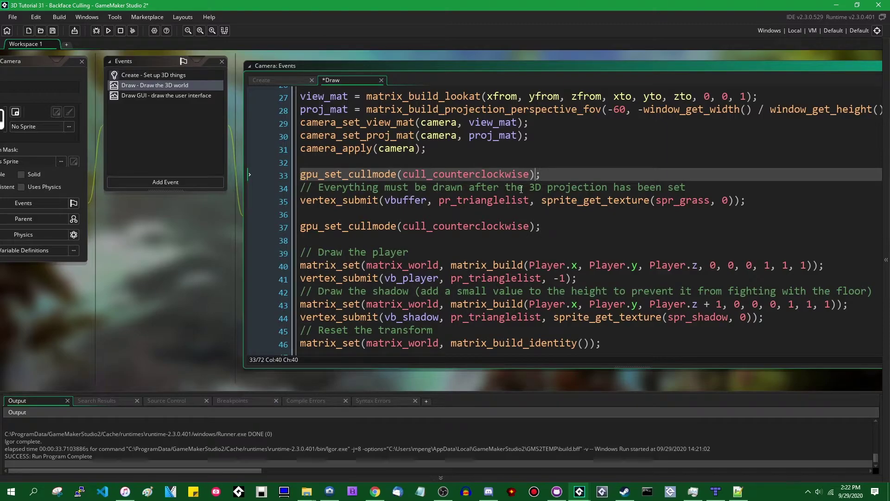
key("Left")
key("Left")
key("BackSpace")
key("BackSpace")
key("BackSpace")
key("BackSpace")
key("BackSpace")
key("BackSpace")
key("BackSpace")
key("BackSpace")
key("BackSpace")
key("BackSpace")
key("BackSpace")
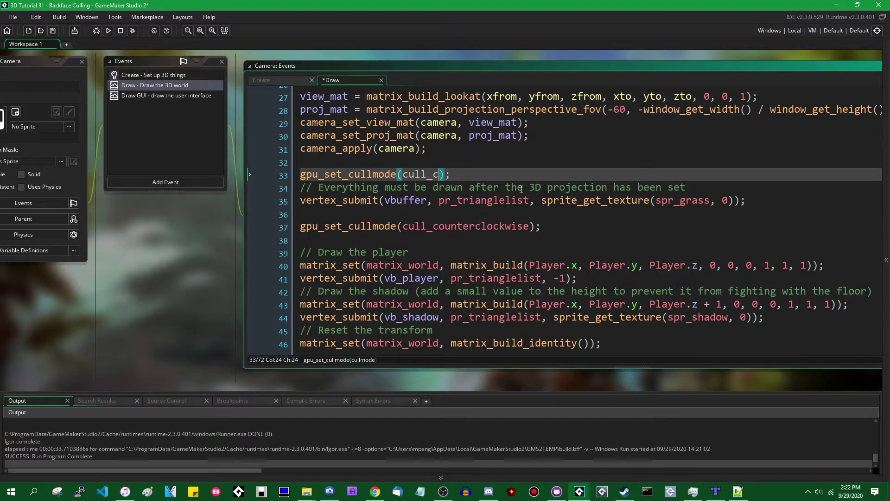
type("lockwise")
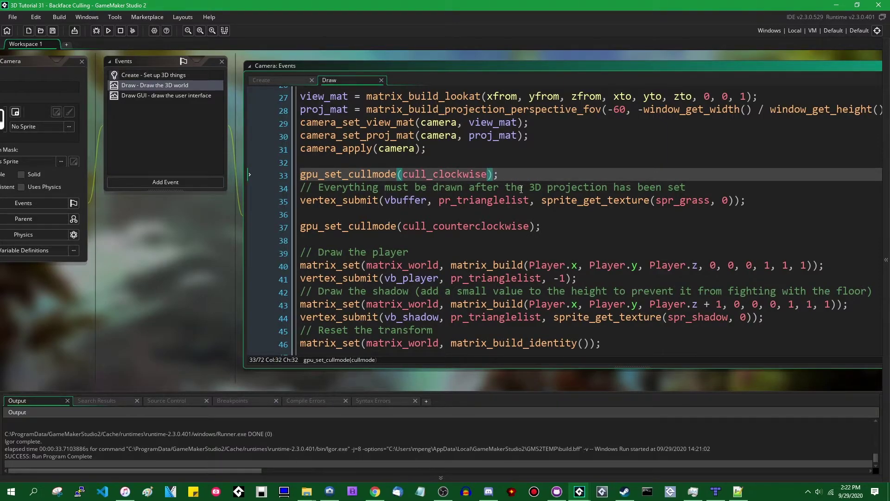
key("Down")
key("Down")
key("Down")
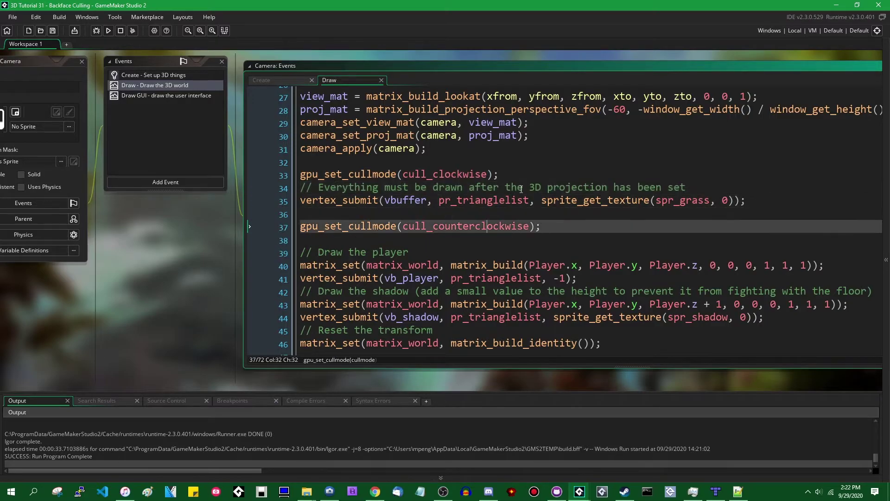
key("F5")
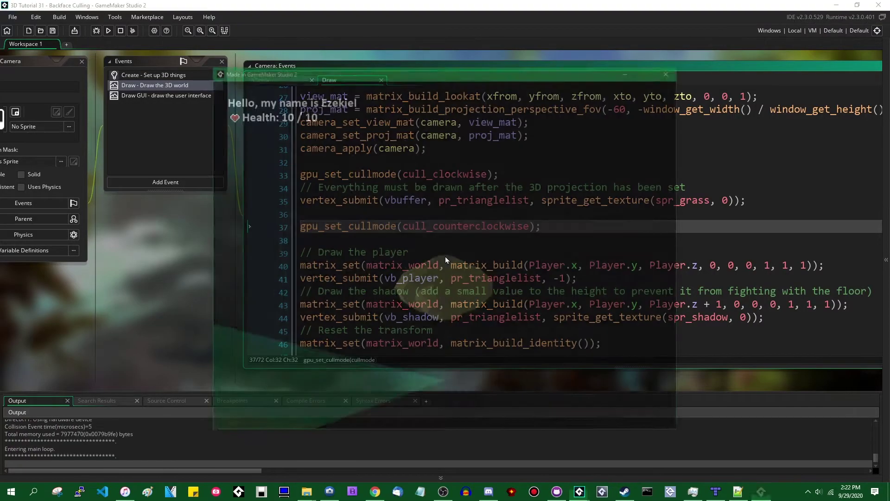
- Look around the scene from different angles in the running game, then close it
key("w")
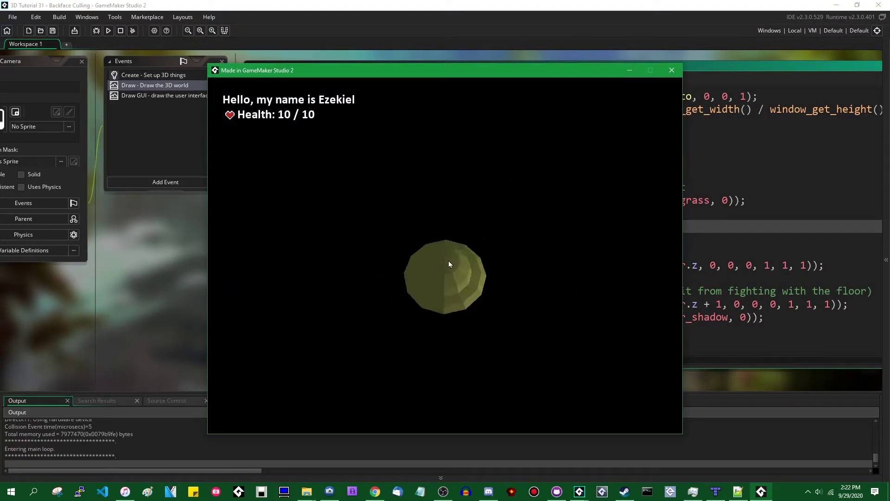
key("s")
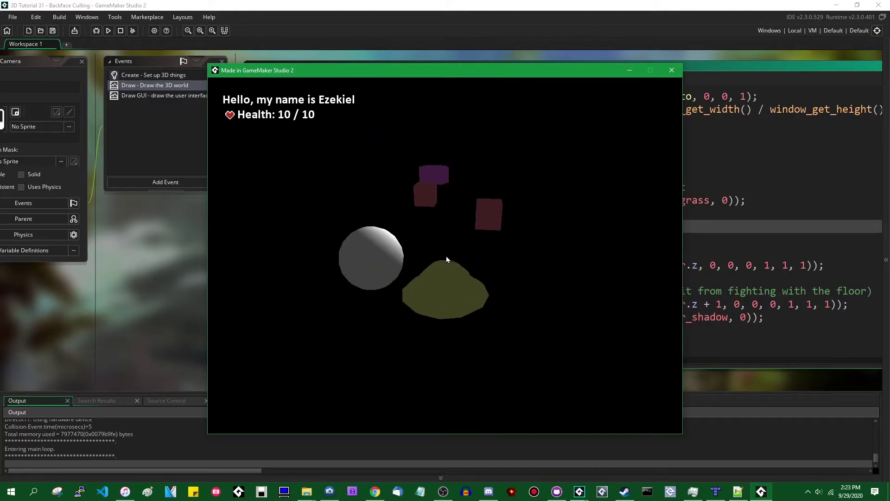
key("Escape")
- Remove both gpu_set_cullmode lines from the Draw event
key("shift+End")
key("BackSpace")
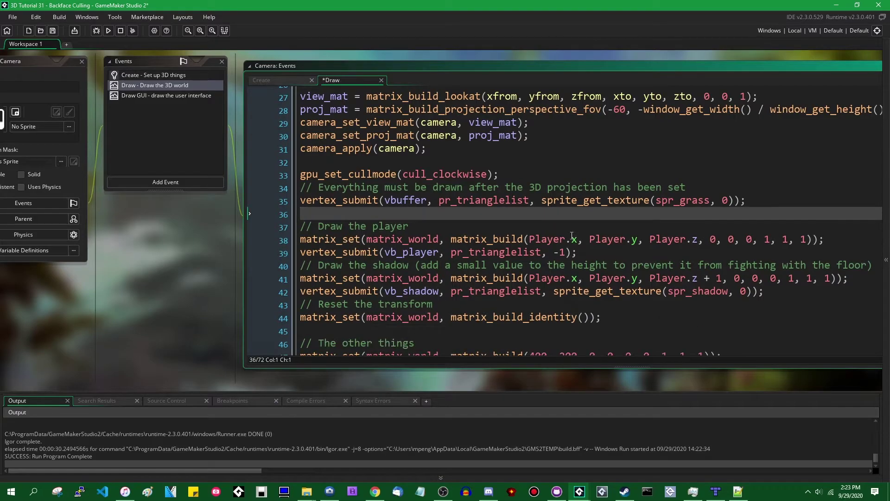
key("Up")
key("Up")
key("shift+End")
key("BackSpace")
key("BackSpace")
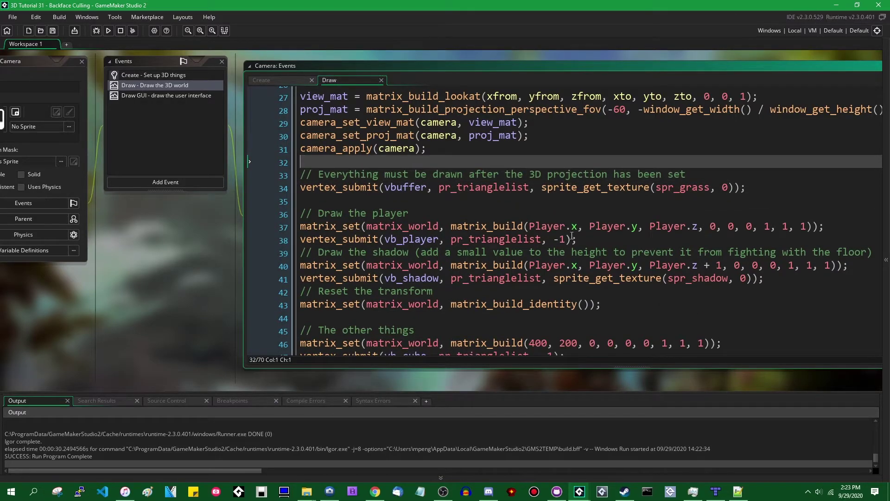
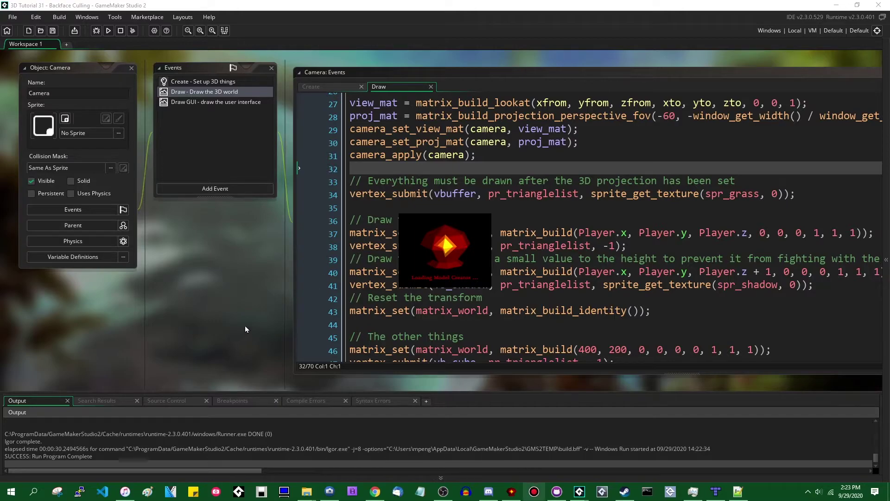
- Move and enlarge the Model Creator window, and switch the left view to Front
left_click_drag(519, 111, 374, 62)
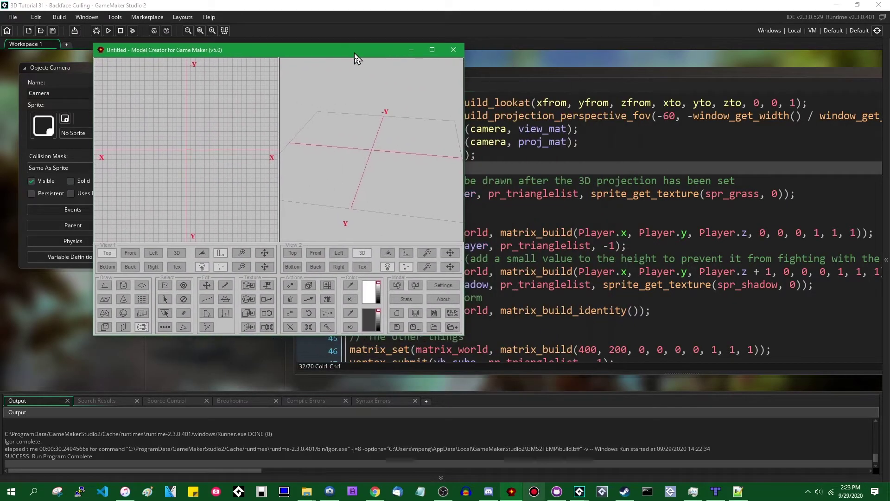
left_click_drag(485, 340, 763, 443)
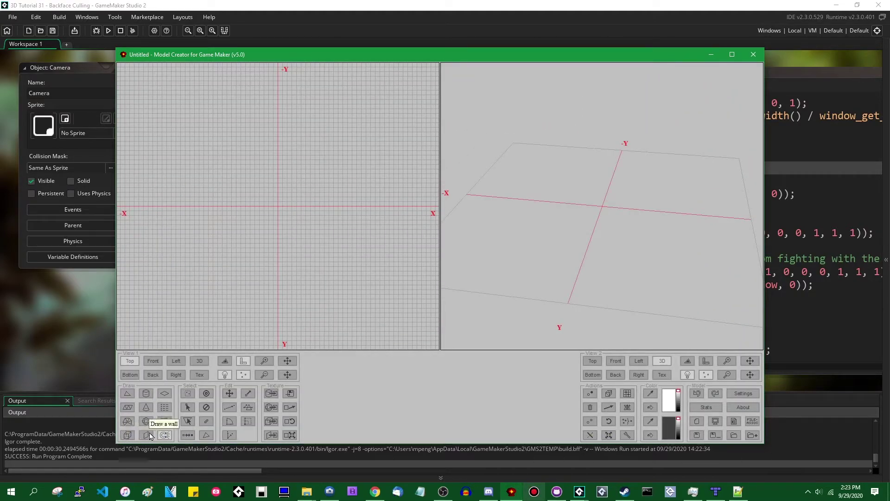
left_click(153, 360)
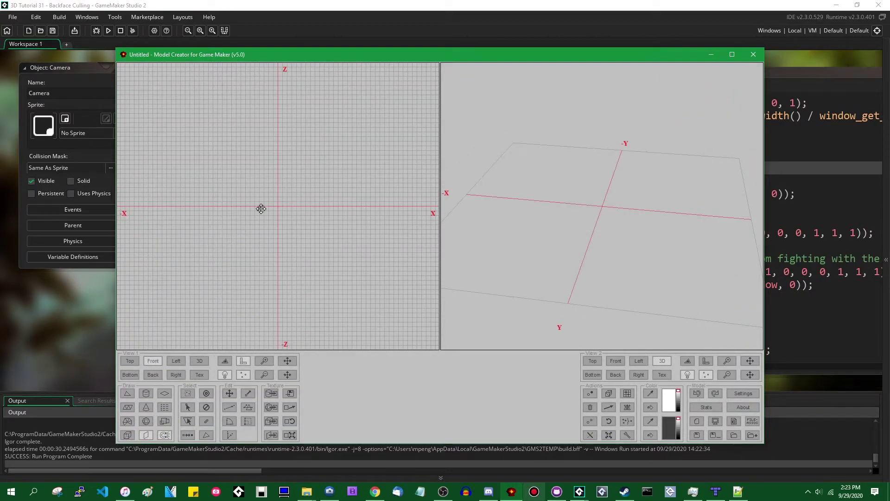
- Draw a wall spanning X -32 to 32, Y 0, and Z 0 to 64
left_click_drag(145, 188, 255, 223)
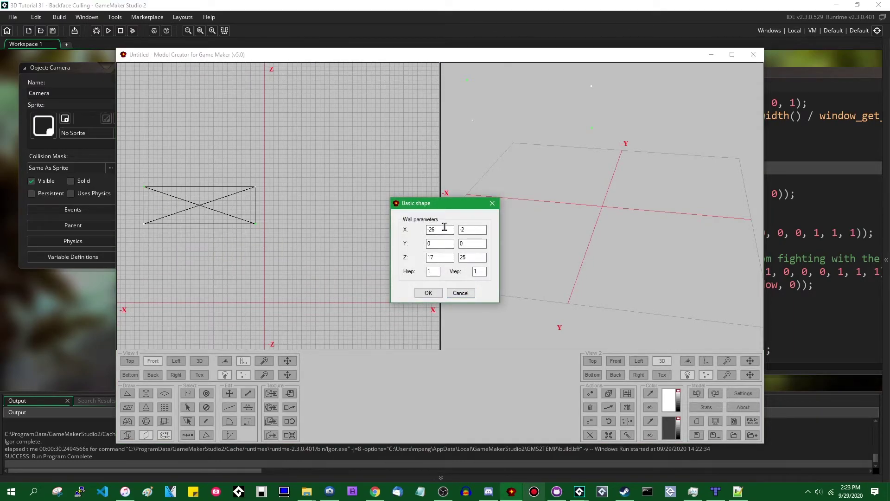
double_click(444, 228)
double_click(471, 230)
type("32")
double_click(438, 257)
type("0")
double_click(463, 257)
key("Tab")
key("shift+Tab")
type("64")
left_click(426, 293)
scroll(341, 225, "up", 3)
scroll(338, 215, "down", 4)
scroll(294, 224, "up", 1)
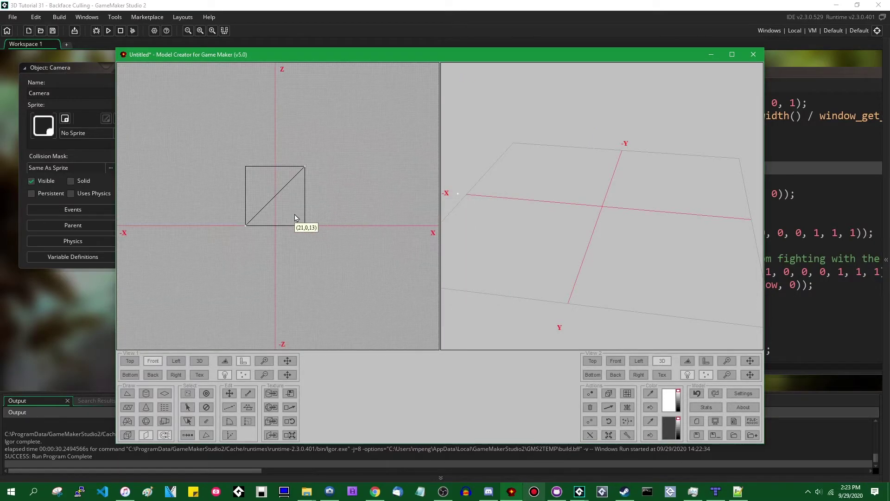
scroll(305, 225, "up", 1)
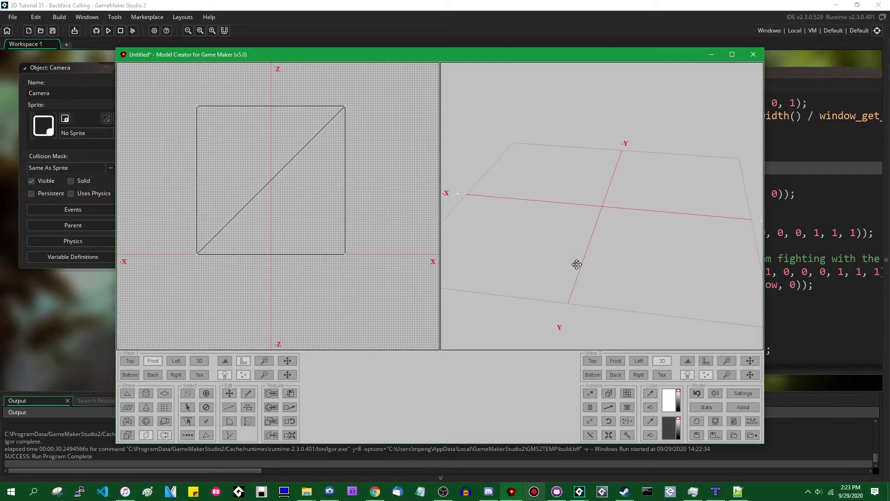
- Orbit the 3D preview to view the wall's solid face
mouse_move(577, 264)
left_mouse_down()
mouse_move(665, 232)
mouse_move(632, 272)
mouse_move(415, 258)
mouse_move(383, 243)
mouse_move(533, 239)
left_mouse_up()
mouse_move(591, 229)
left_mouse_down()
mouse_move(613, 163)
mouse_move(644, 145)
mouse_move(630, 165)
mouse_move(677, 211)
mouse_move(627, 218)
mouse_move(608, 197)
mouse_move(642, 181)
mouse_move(563, 221)
mouse_move(694, 175)
mouse_move(695, 245)
mouse_move(680, 189)
mouse_move(688, 230)
mouse_move(694, 214)
mouse_move(547, 214)
mouse_move(641, 204)
mouse_move(646, 213)
mouse_move(491, 213)
mouse_move(569, 211)
mouse_move(505, 226)
mouse_move(475, 209)
mouse_move(569, 207)
left_mouse_up()
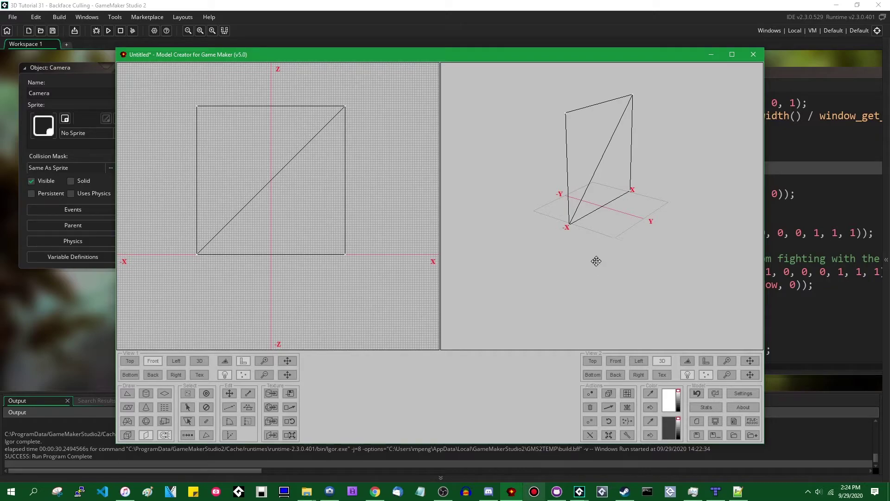
left_click_drag(596, 261, 666, 252)
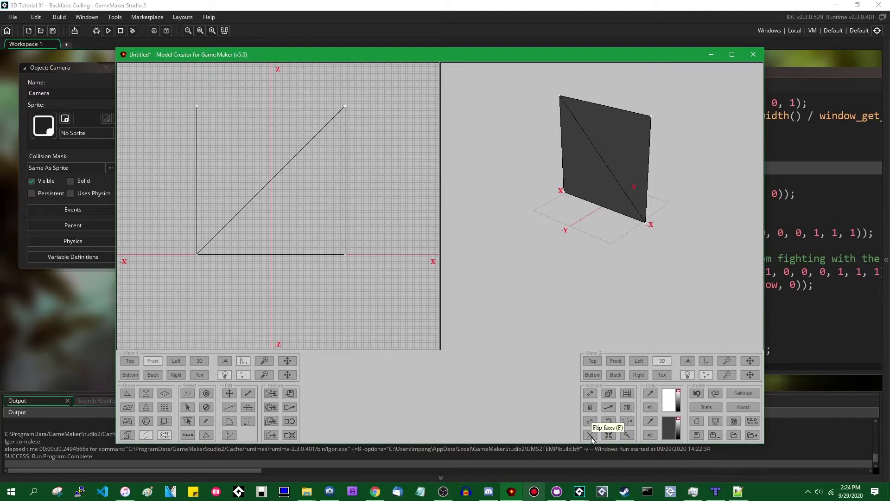
- Flip the wall's faces and back again, then open the Save model dialog
left_click(591, 436)
mouse_move(592, 291)
left_mouse_down()
mouse_move(551, 243)
mouse_move(652, 234)
left_mouse_up()
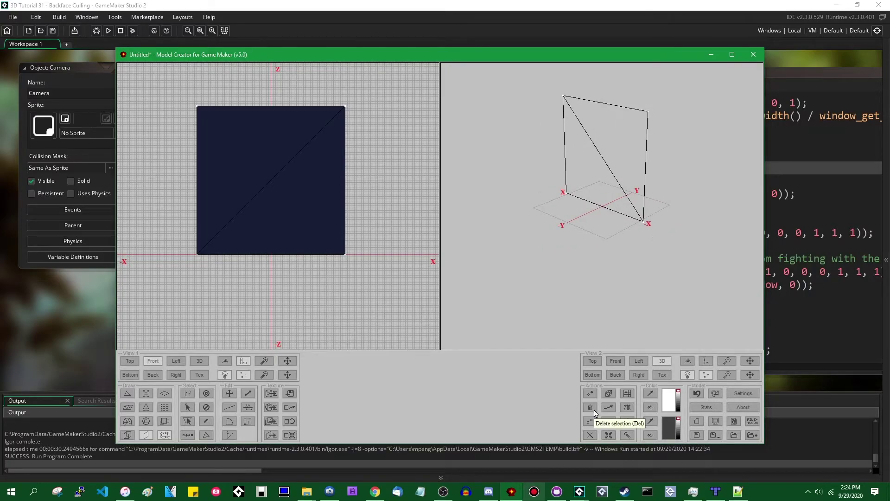
left_click(591, 435)
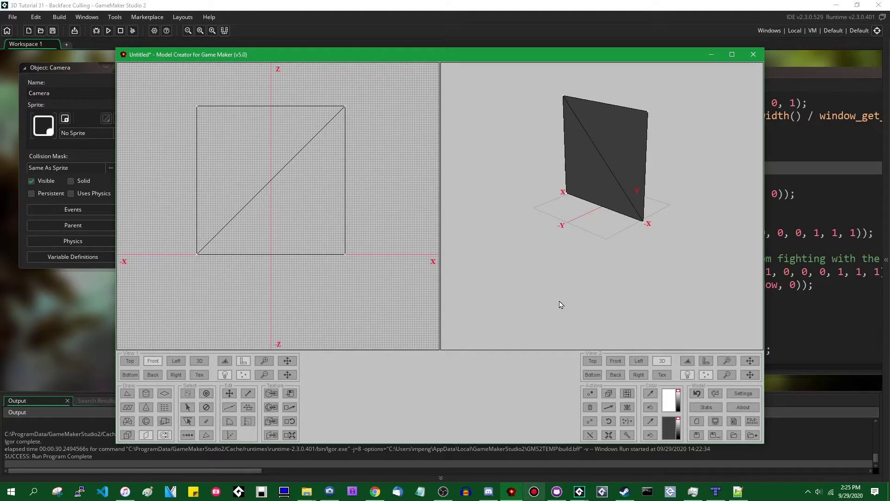
left_click(715, 435)
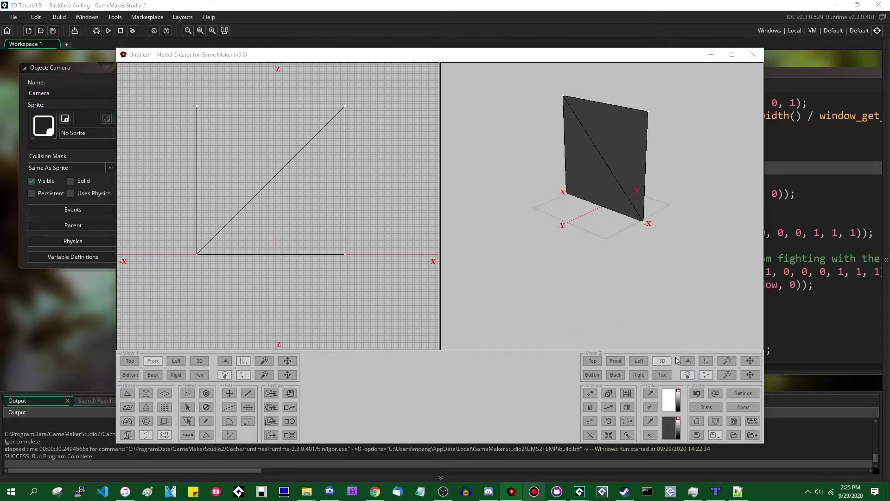
- Save the wall model as one-way-wall.d3d in Documents > datafiles
left_click_drag(510, 201, 515, 99)
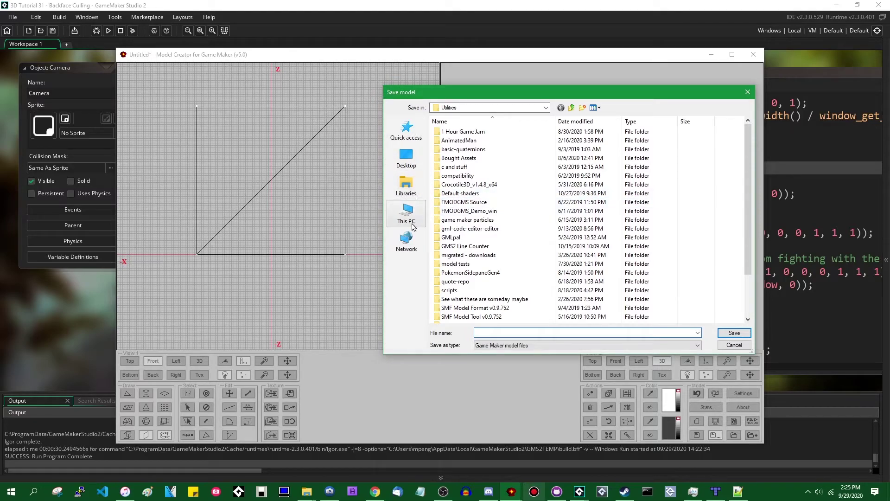
left_click(406, 194)
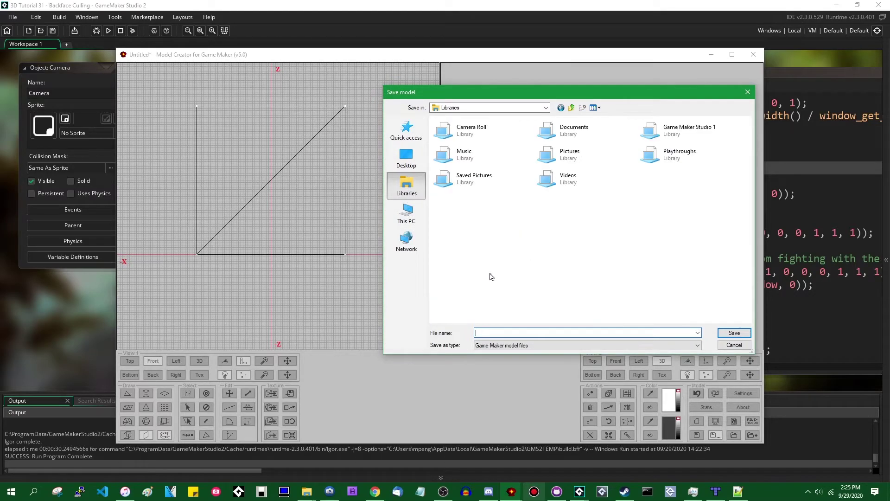
double_click(583, 139)
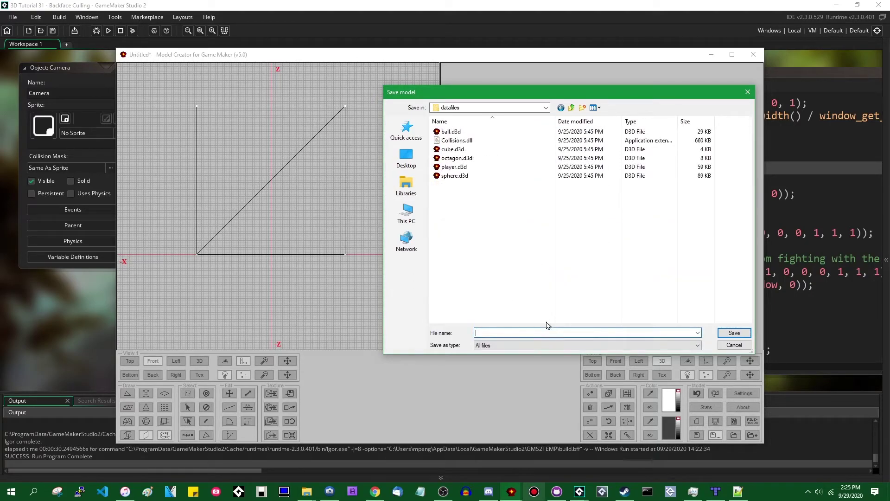
type("one")
type("-way wall\"")
key("Return")
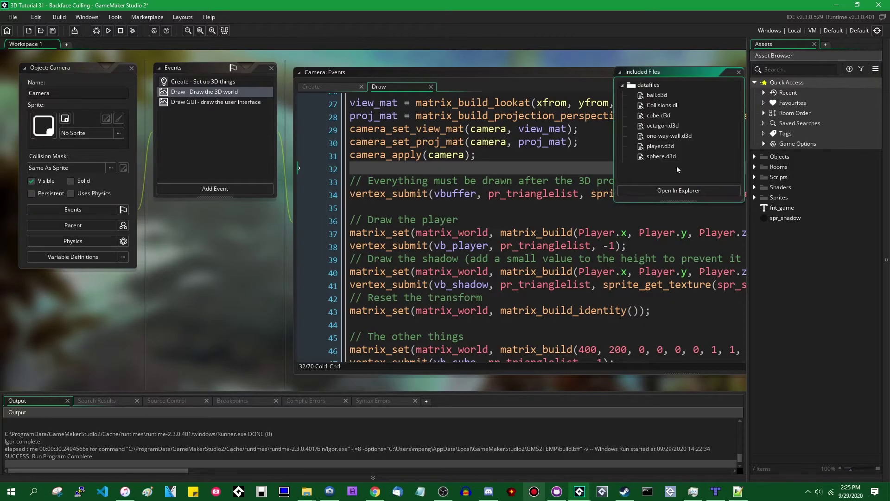
- Confirm one-way-wall.d3d appears in Included Files, then close the list and widen the code editor
left_click(679, 137)
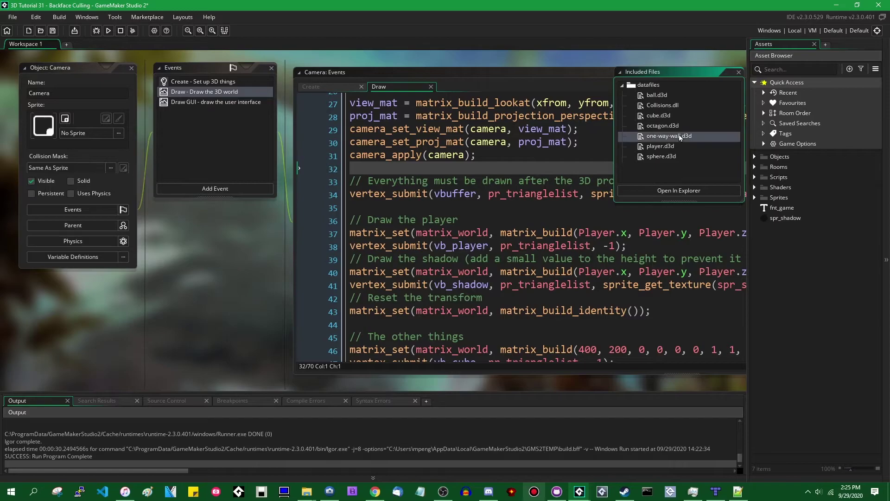
left_click(738, 71)
left_click(885, 70)
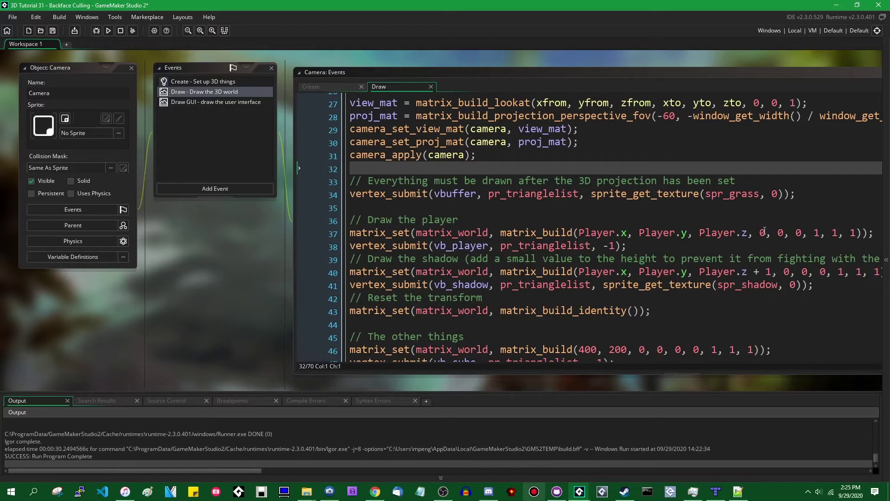
left_click(640, 178)
scroll(639, 177, "up", 5)
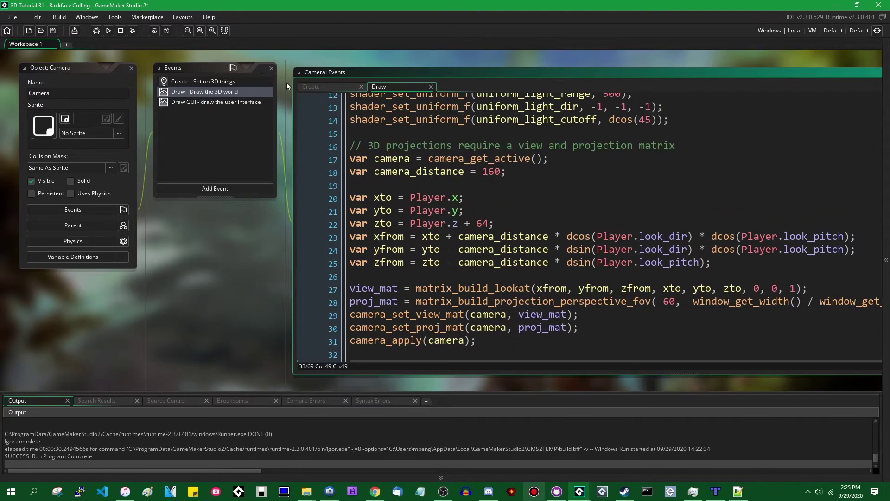
- Add vb_one_way_wall = load_model("one-way-wall.d3d"); below vb_sphere in the Create event
left_click(313, 86)
scroll(488, 212, "down", 3)
left_click(576, 270)
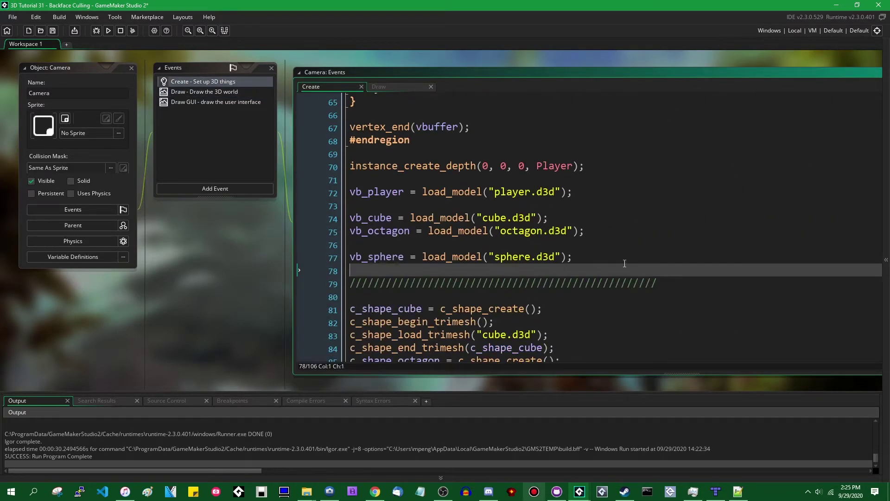
key("Down")
key("Return")
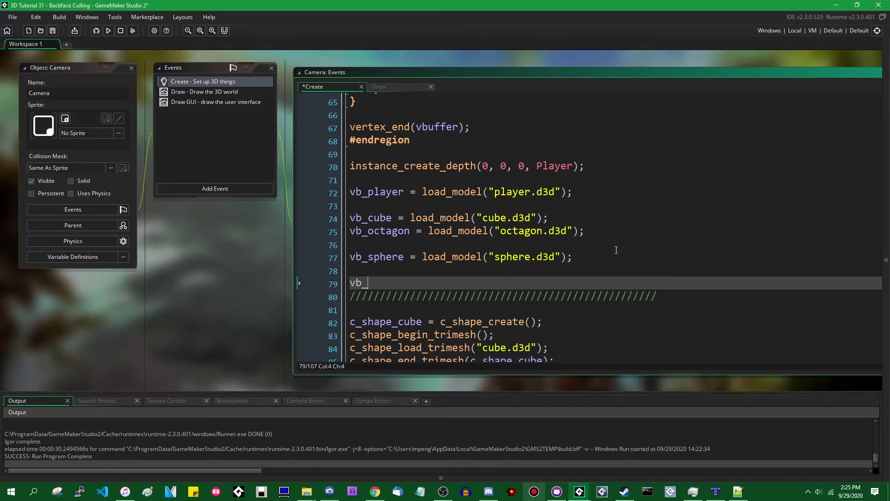
type("one_way_wall ")
type("= load_model(\"o")
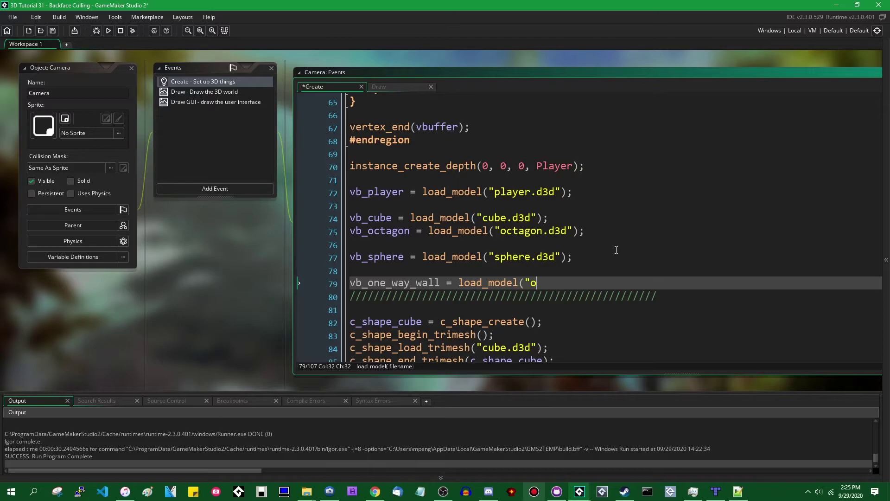
type("ne-way-wall.d3d\"")
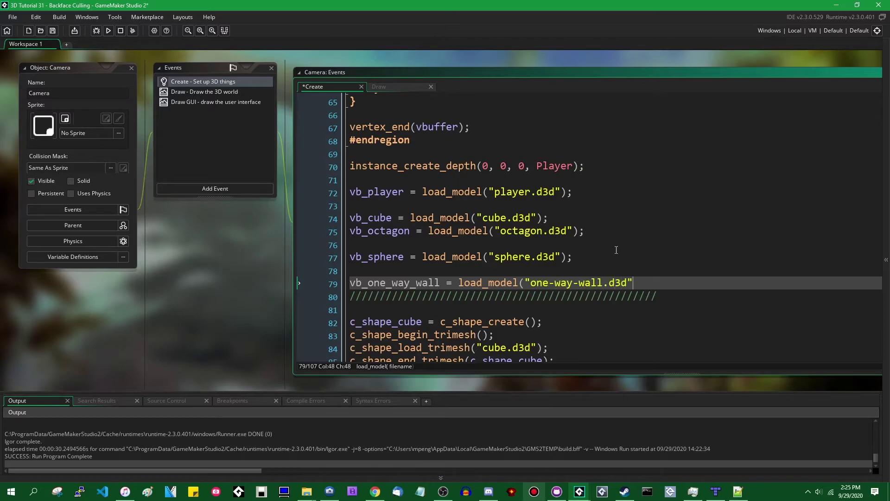
type(");")
key("Return")
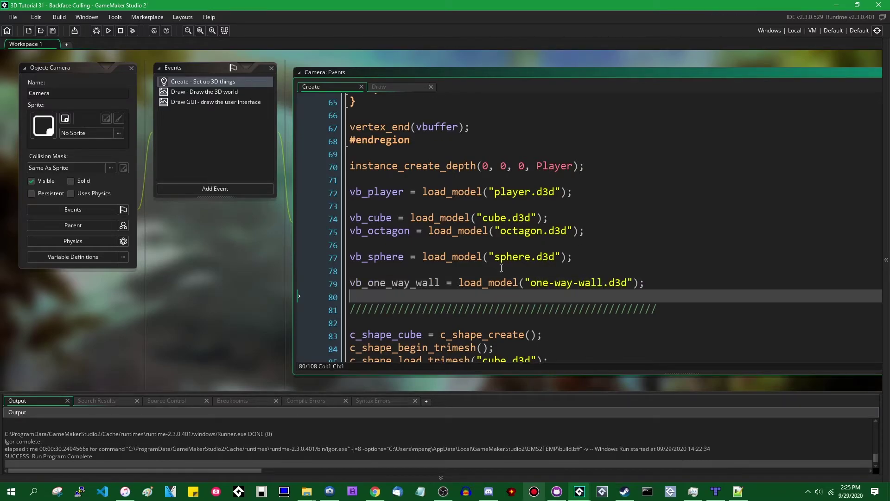
double_click(407, 283)
left_click(515, 282)
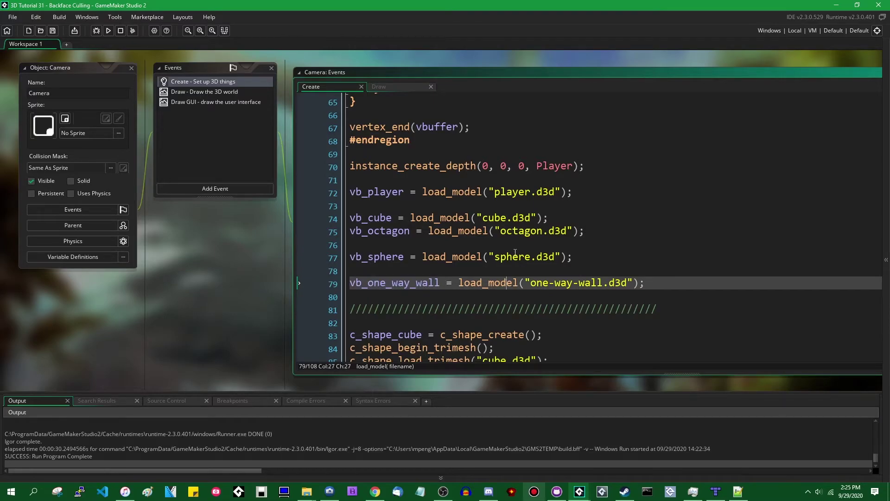
left_click(392, 91)
scroll(495, 245, "down", 3)
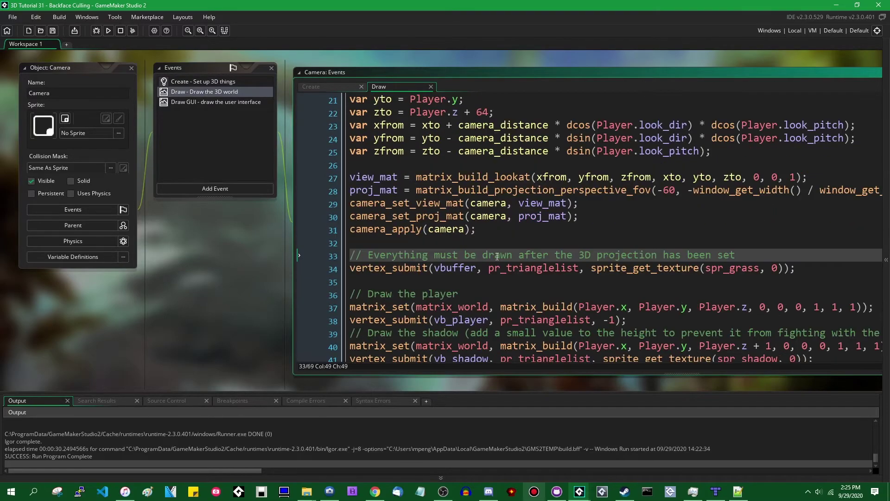
scroll(496, 245, "down", 3)
scroll(496, 245, "down", 3)
scroll(496, 245, "down", 1)
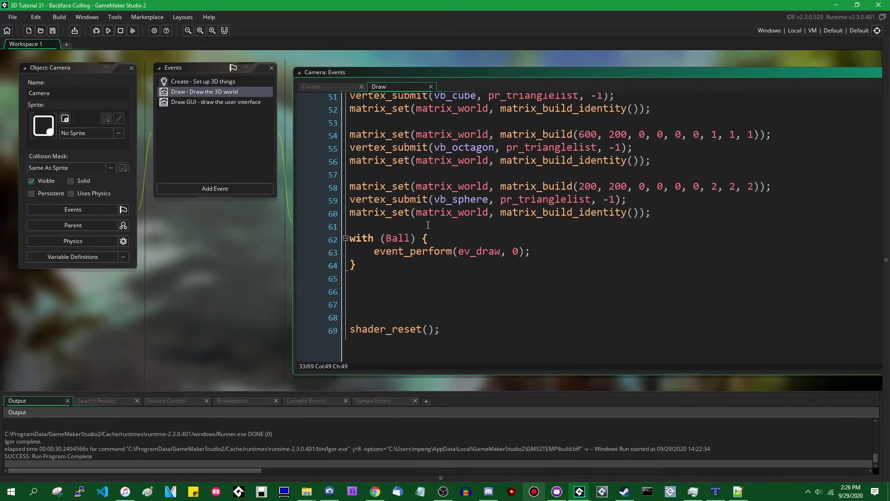
- Duplicate the sphere matrix_set/vertex_submit lines 58-60 as lines 62-64
left_click(428, 225)
left_click_drag(461, 174, 504, 229)
key("ctrl+c")
left_click(504, 229)
key("ctrl+v")
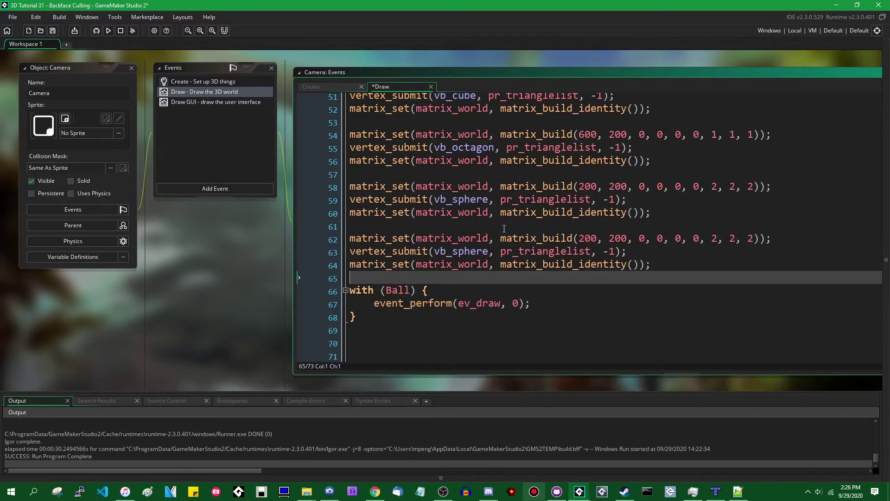
- Change the copied block's y from 200 to 600 and run the game with F5
double_click(587, 238)
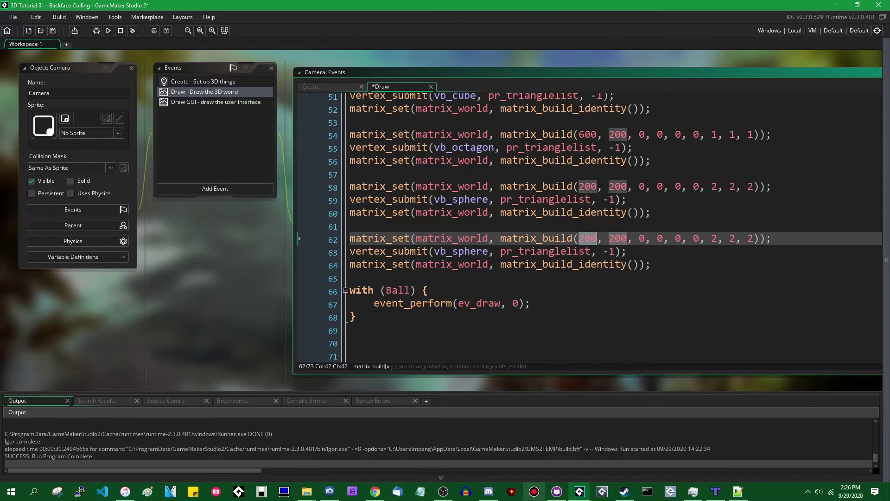
key("Right")
key("Right")
key("Right")
key("BackSpace")
type("6")
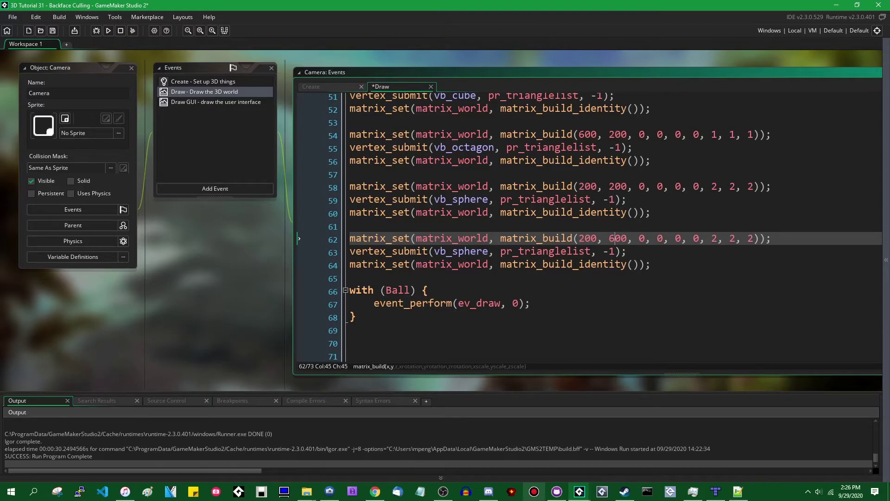
key("F5")
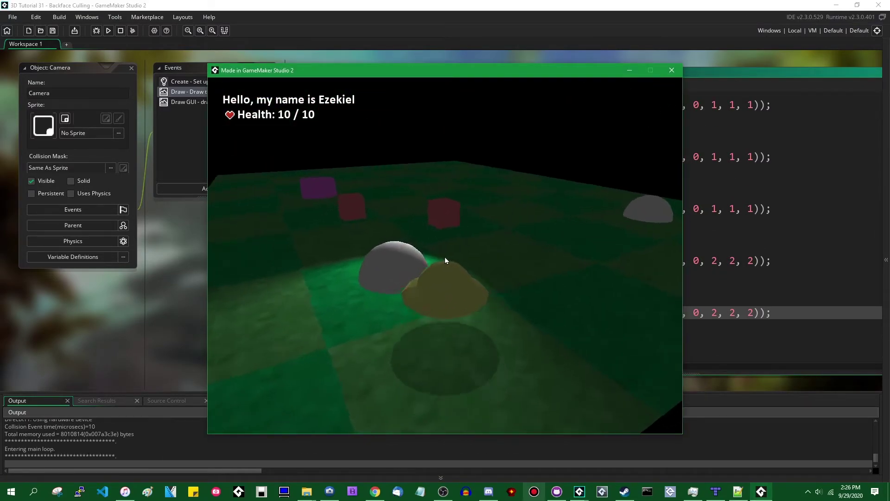
- Close the game, replace vb_sphere with vb_one_way_wall on Draw line 63, and rerun
key("Escape")
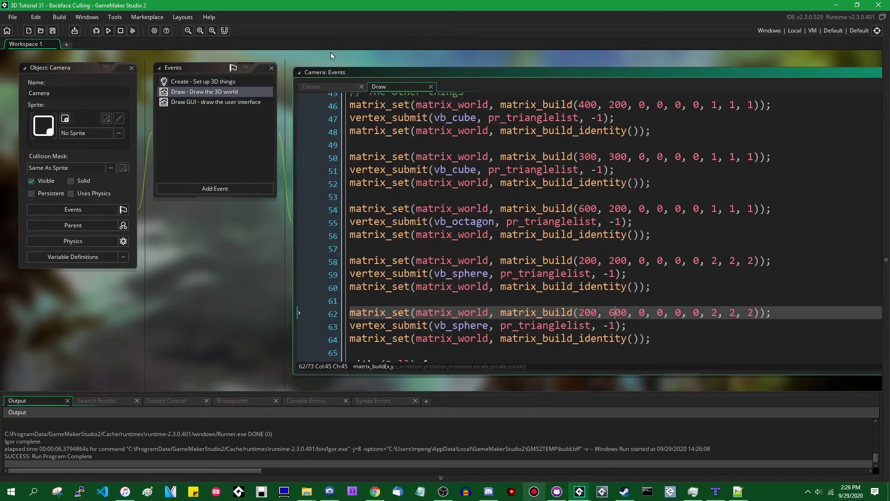
left_click(332, 89)
double_click(382, 283)
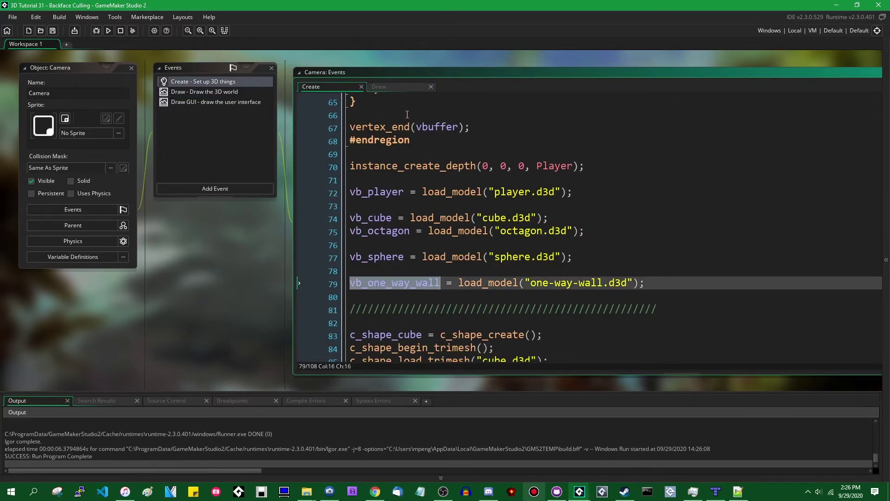
left_click(397, 87)
double_click(472, 326)
key("ctrl+v")
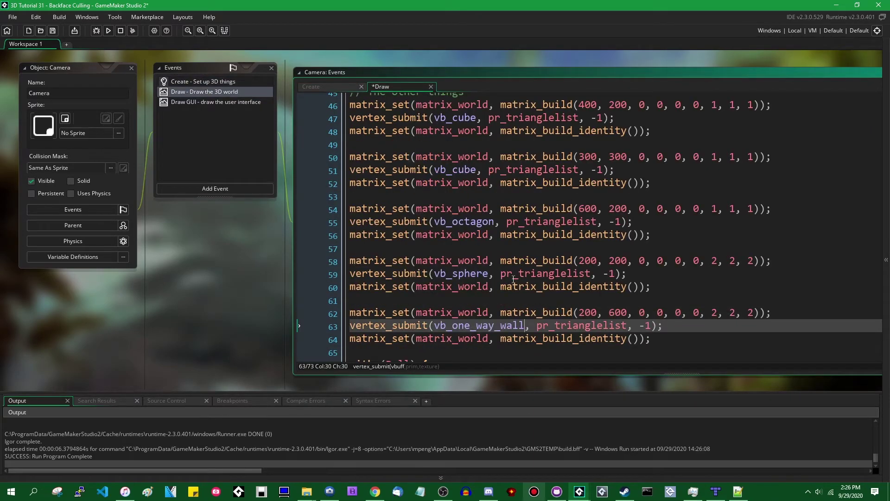
key("F5")
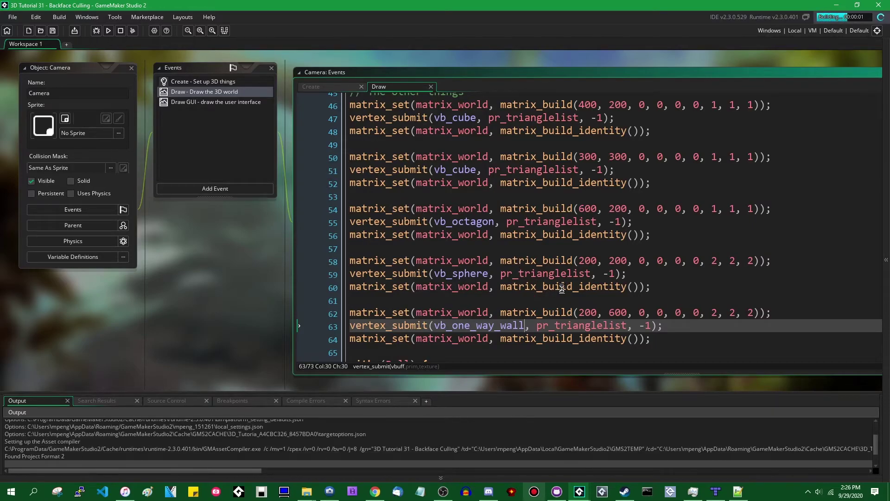
scroll(561, 287, "down", 3)
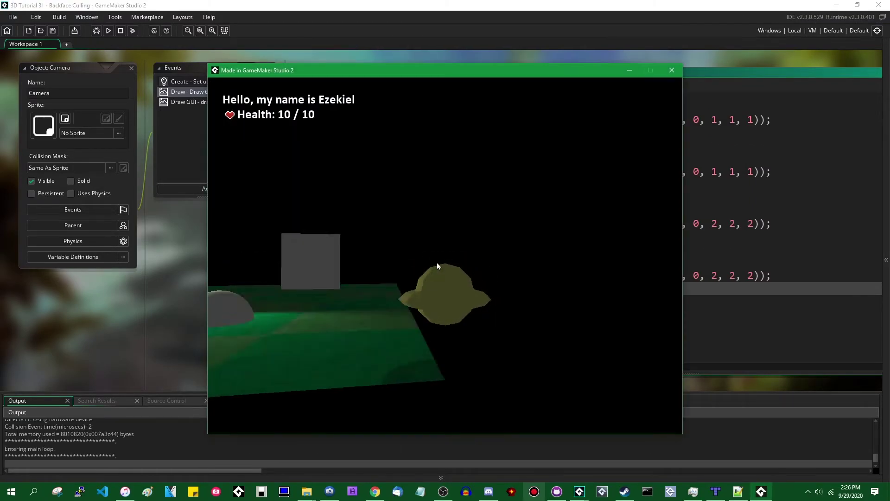
- Walk the player toward the grey wall with W, back off with S, then approach again
key("w")
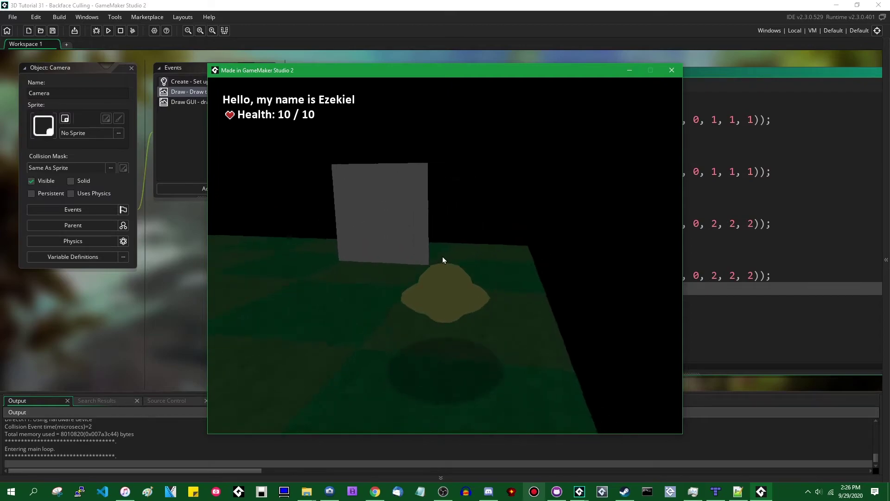
key("w")
key("s")
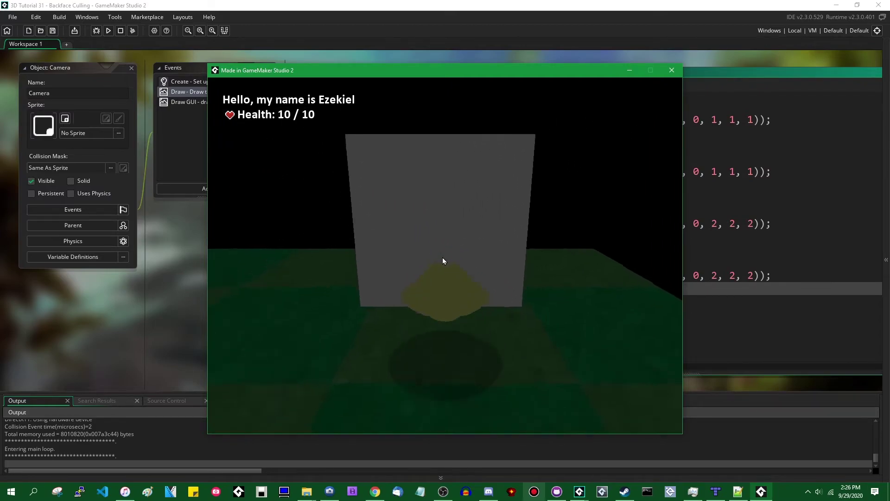
key("w")
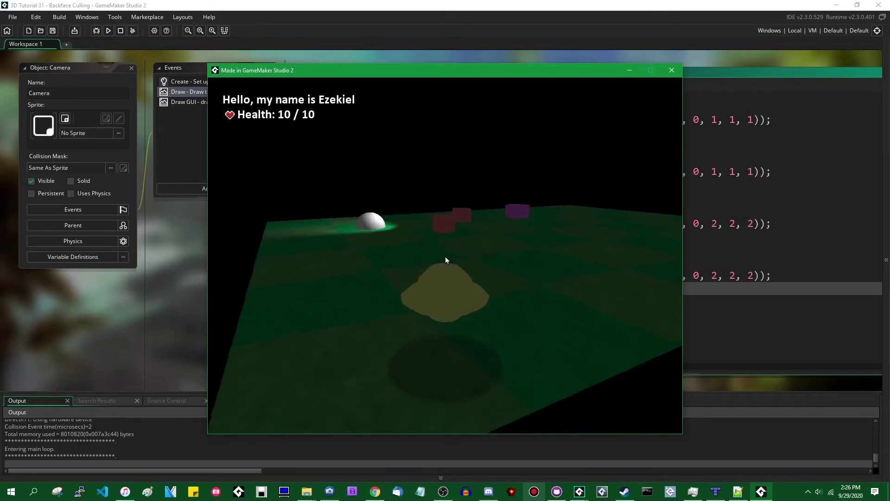
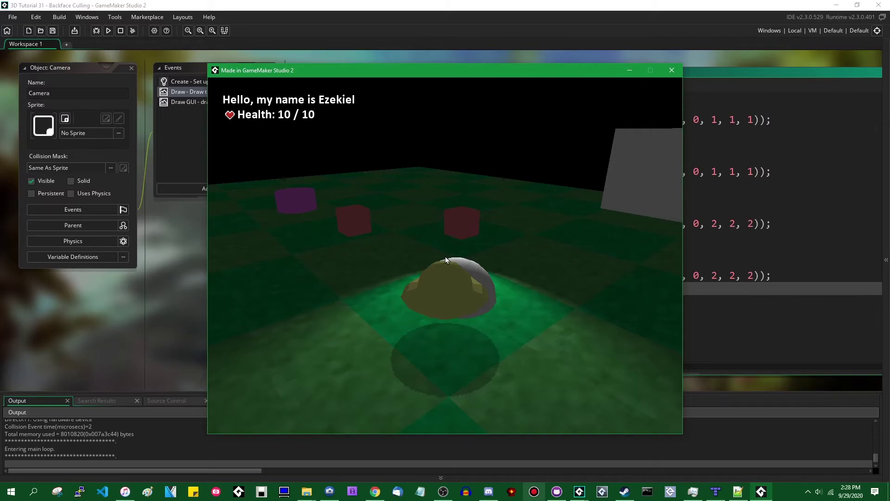
- Turn the player with A and walk forward with W until the grey wall is close
key("a")
key("w")
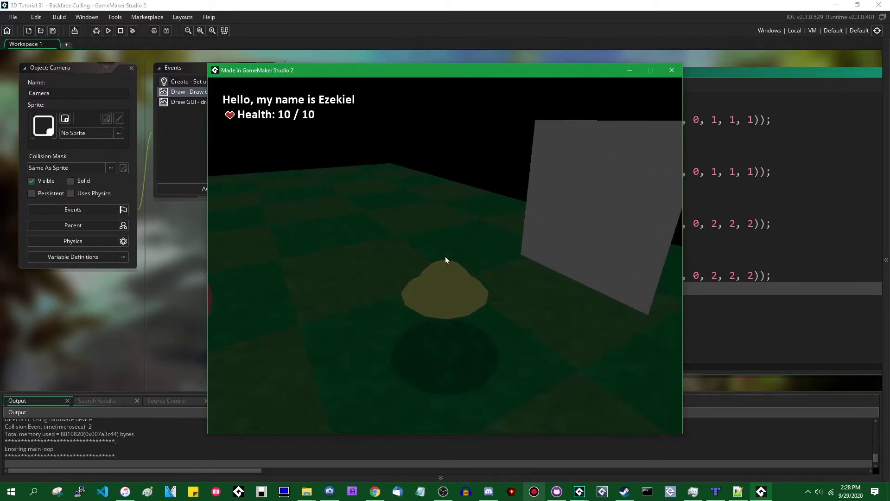